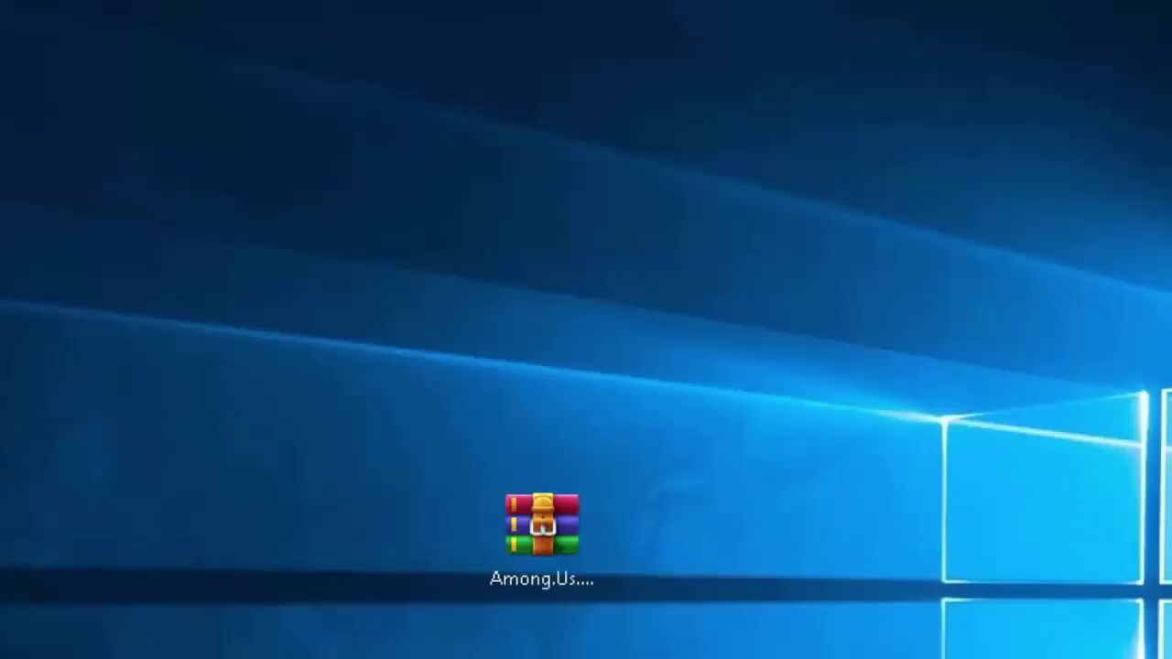
Step: Open the extracted Among.Us.v2019.8.16s folder on the desktop and examine the files in its Among Us subfolder
double_click(450, 529)
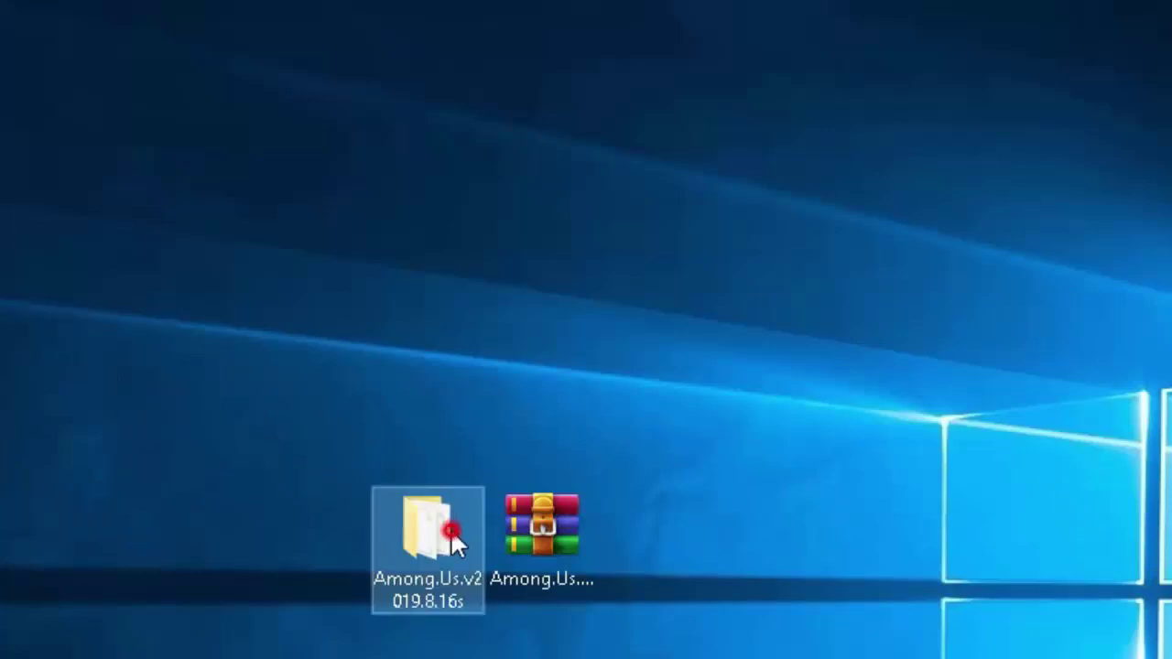
double_click(393, 199)
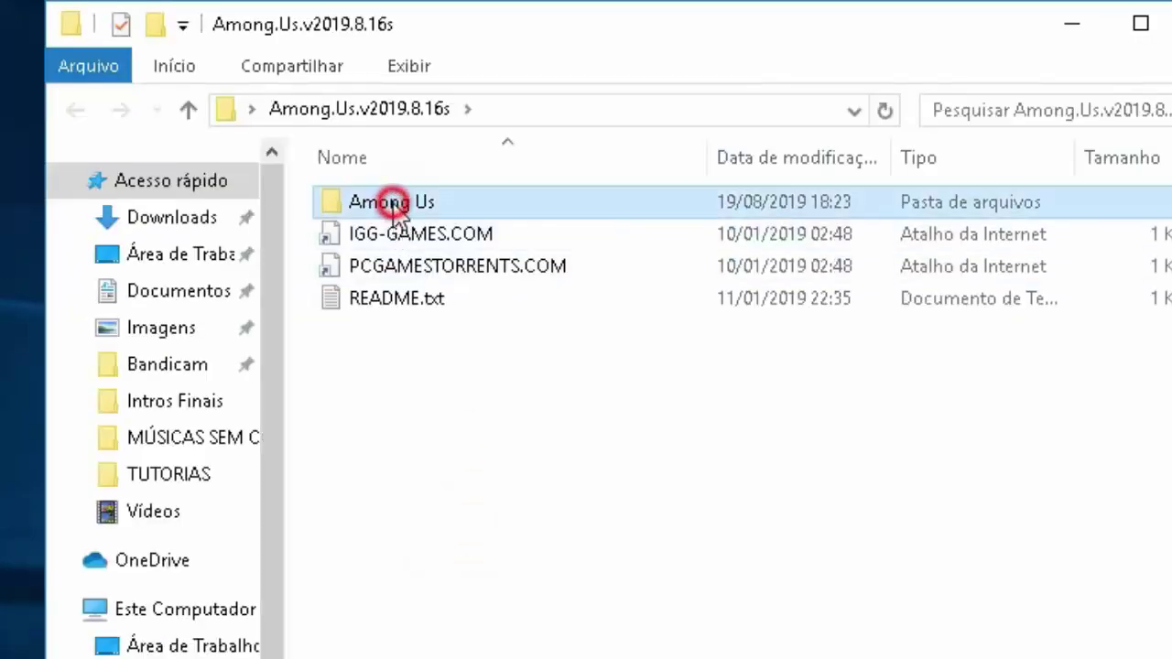
left_click_drag(555, 471, 365, 194)
left_click(513, 498)
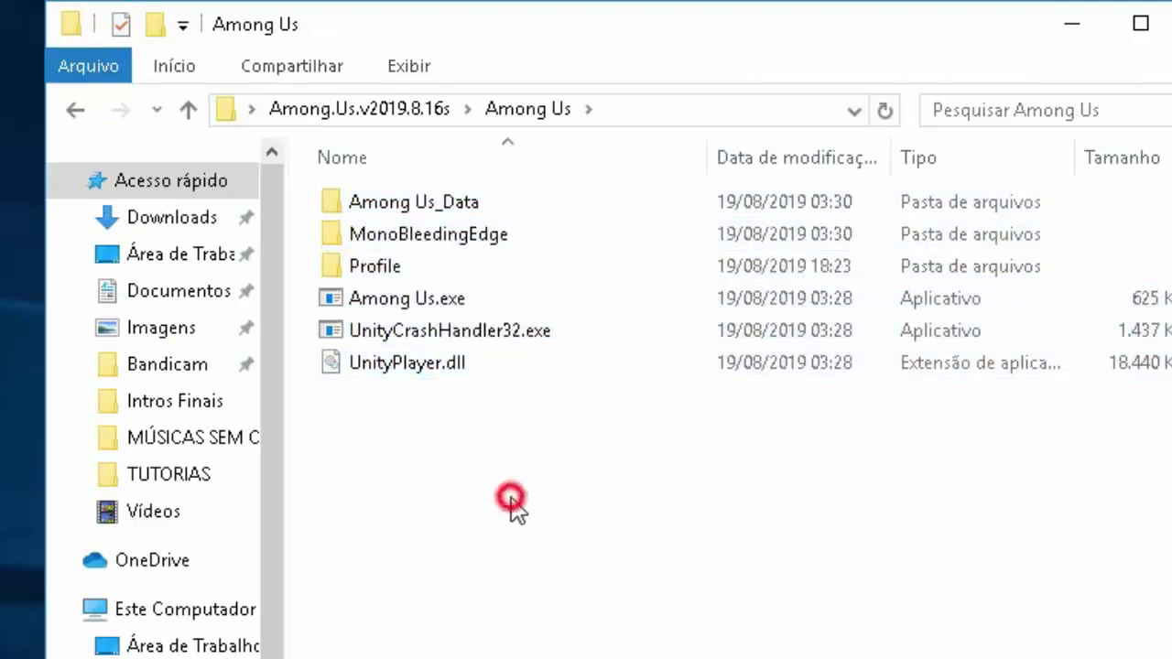
left_click(76, 110)
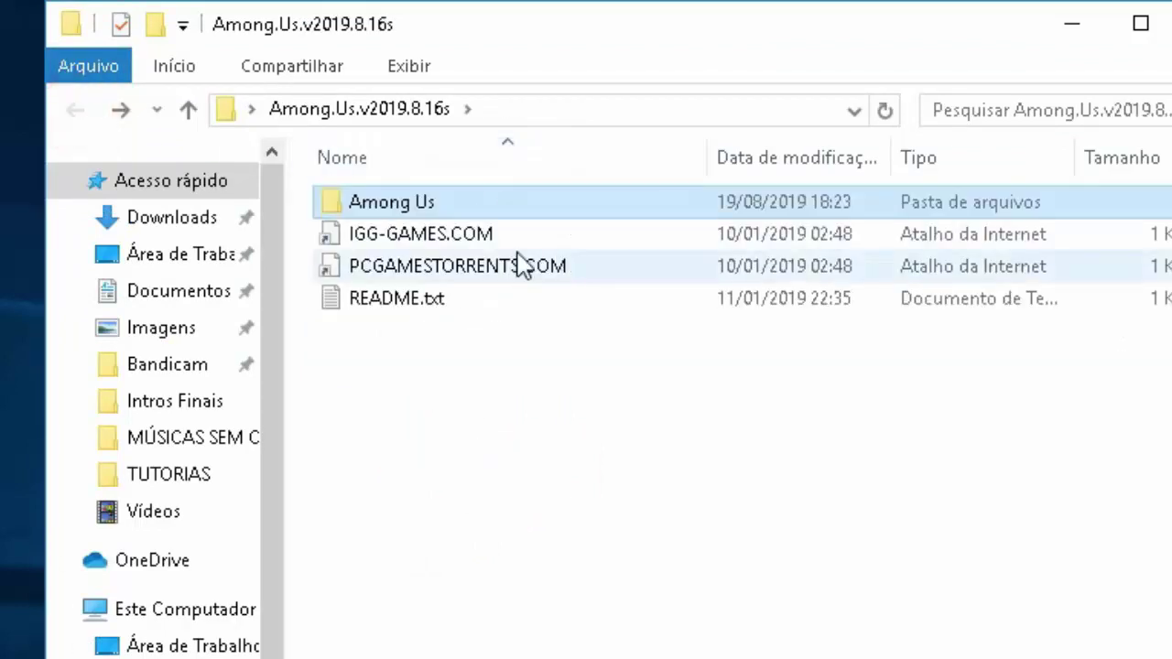
Step: Cut the Among Us folder from the extracted Among.Us.v2019.8.16s folder
left_click(399, 204)
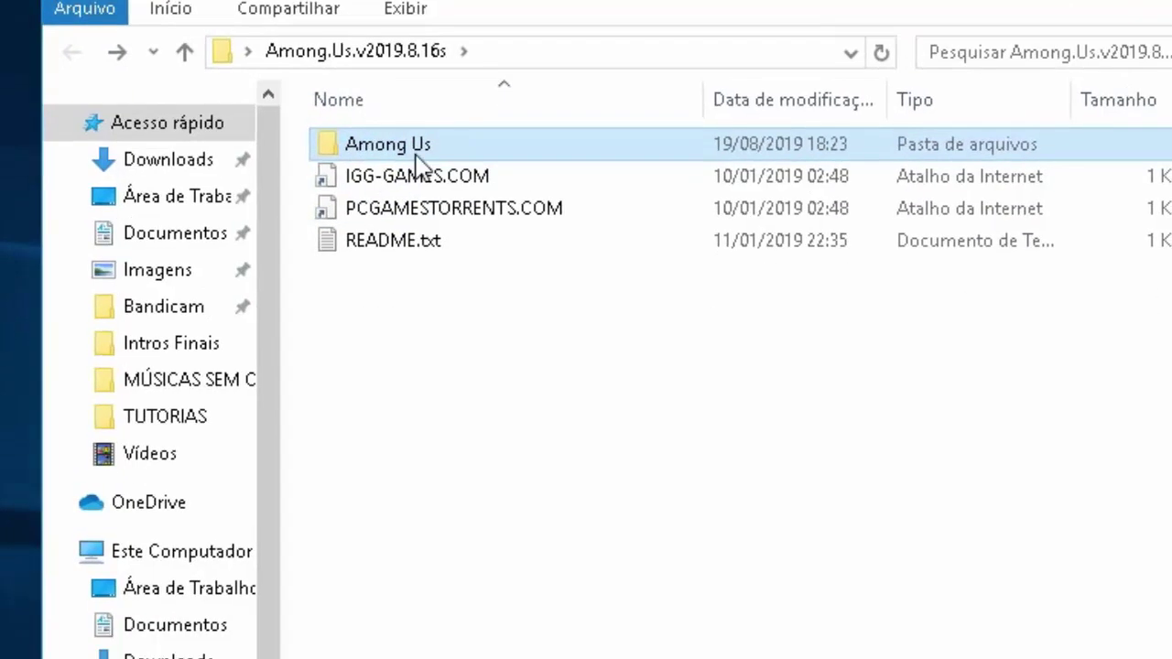
right_click(431, 203)
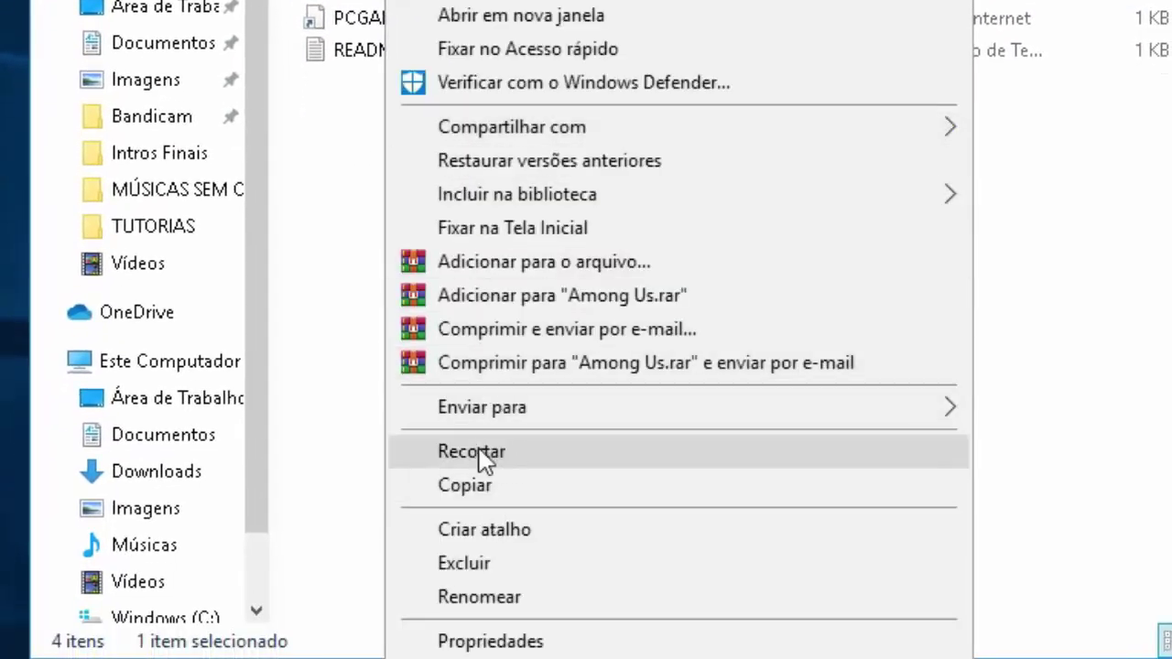
left_click(506, 451)
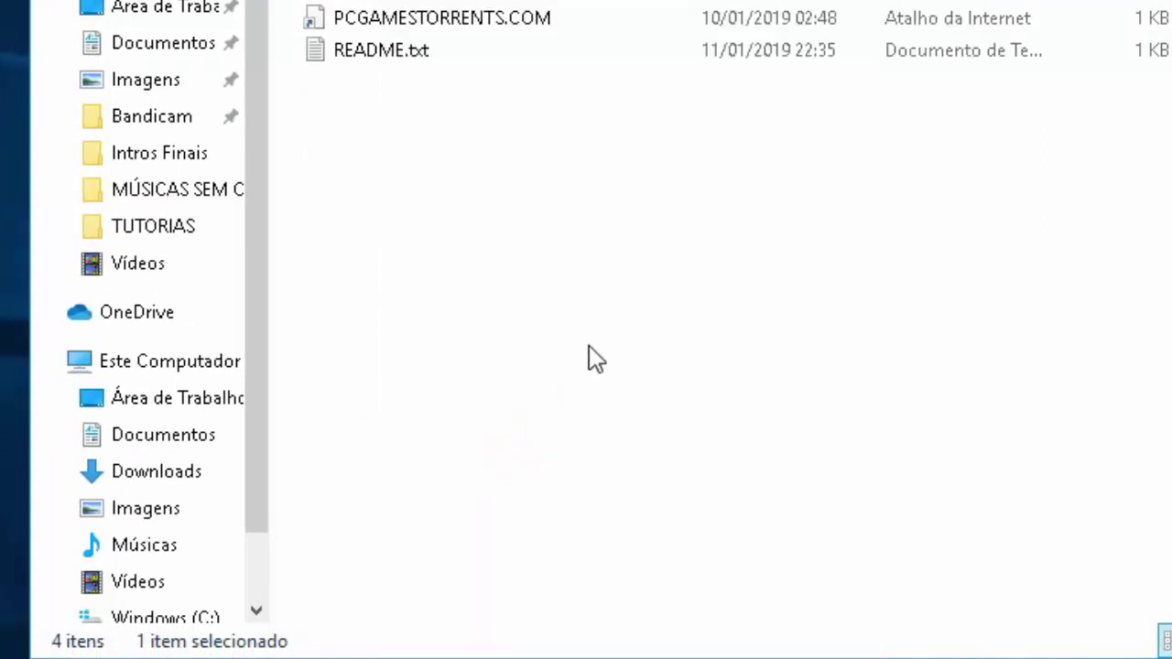
Step: Go to the Arquivos de Programas (x86) folder on the Windows (C:) drive
left_click(139, 365)
left_click(477, 302)
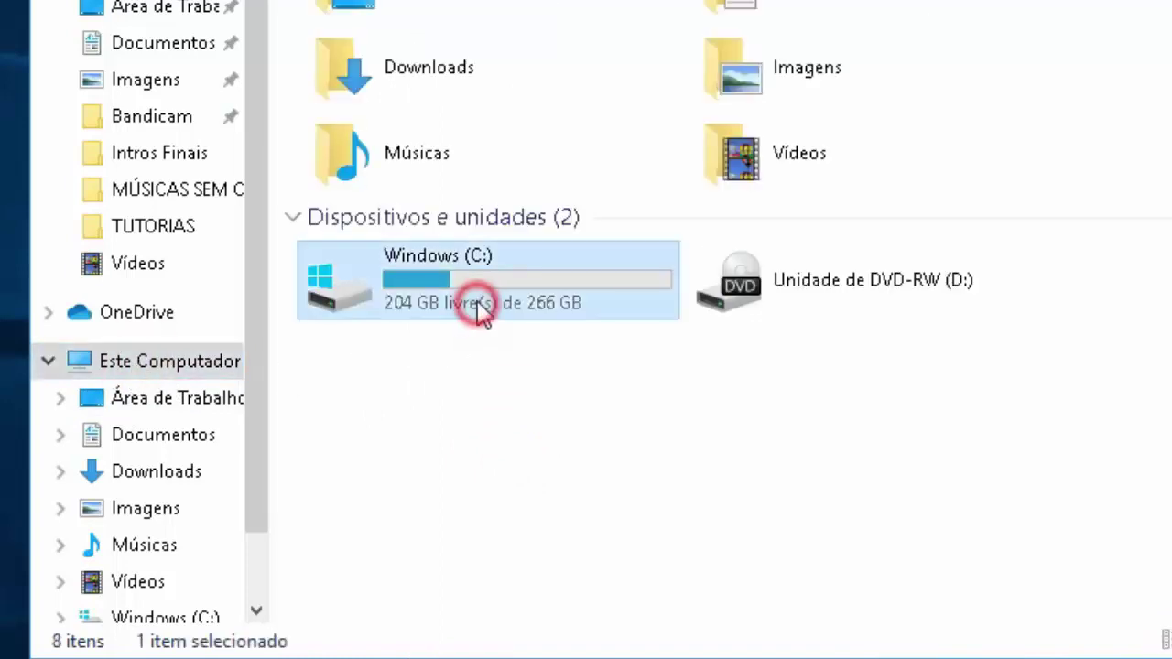
double_click(423, 292)
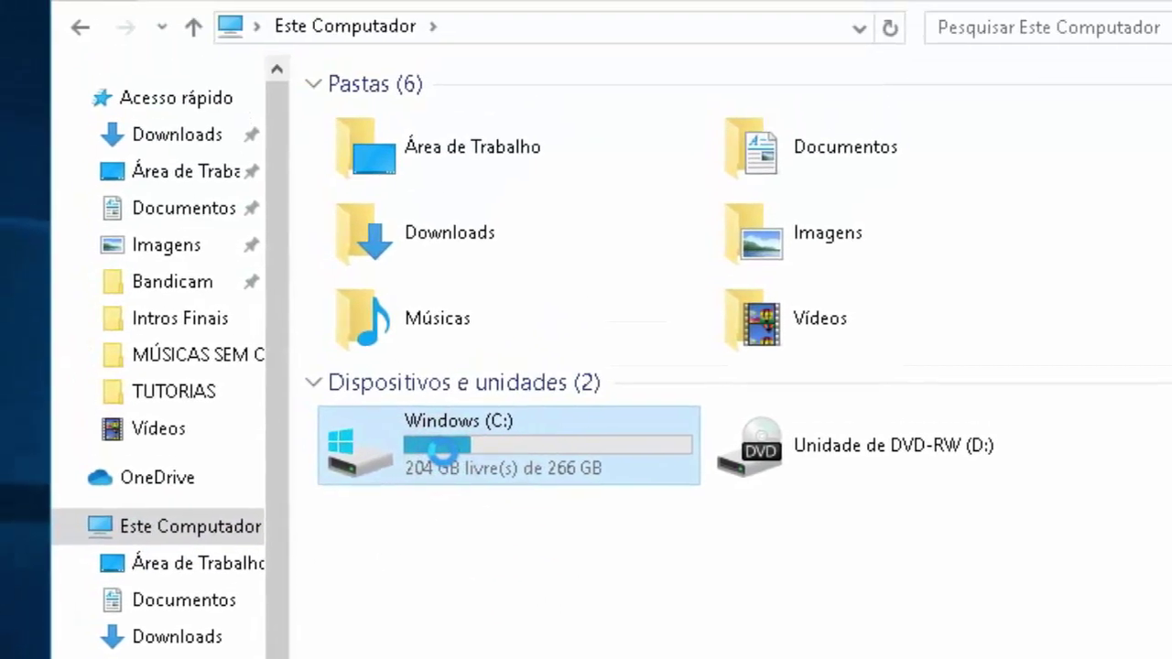
left_click(418, 161)
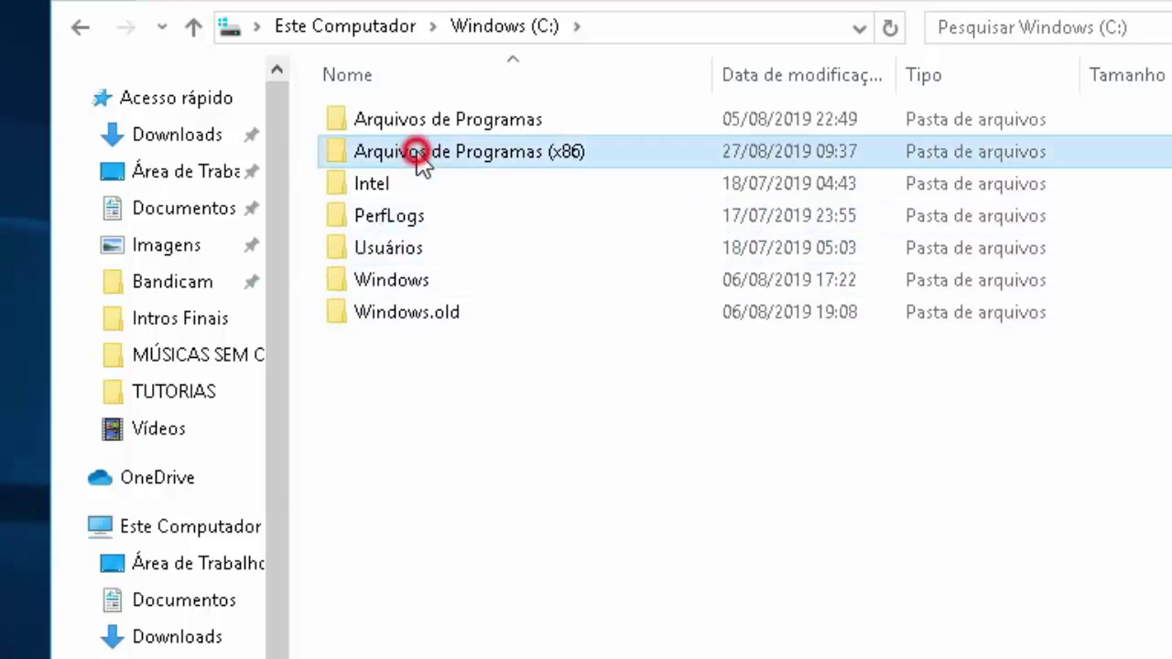
double_click(352, 153)
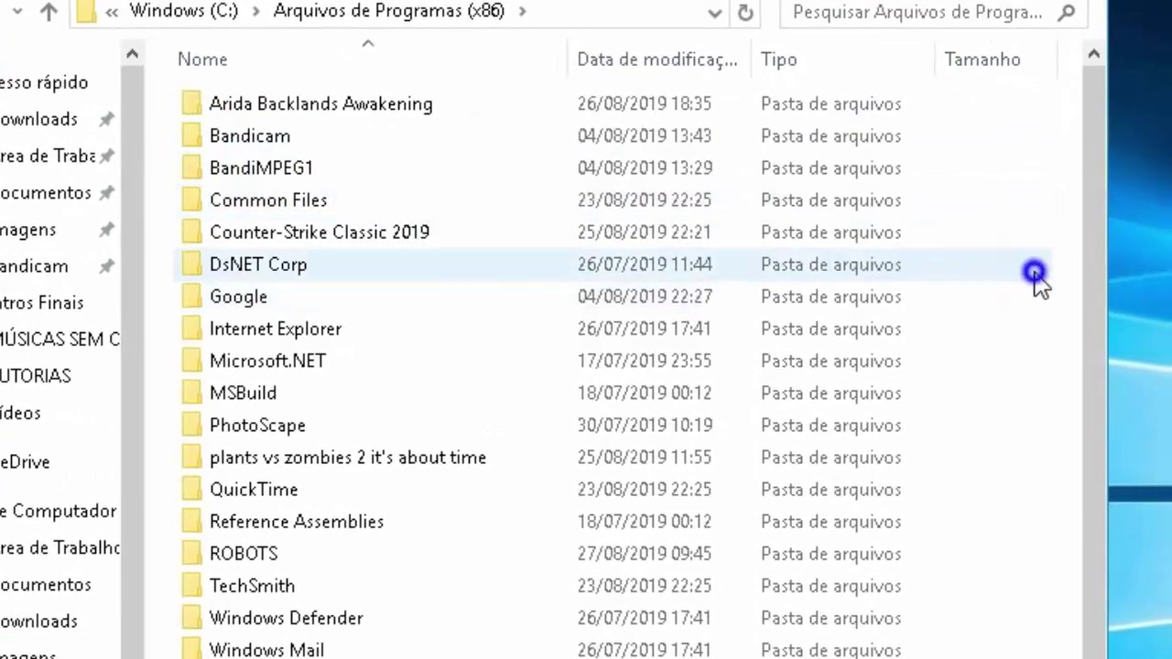
Step: Paste the cut Among Us folder into Arquivos de Programas (x86), granting administrator permission for the move
right_click(1034, 272)
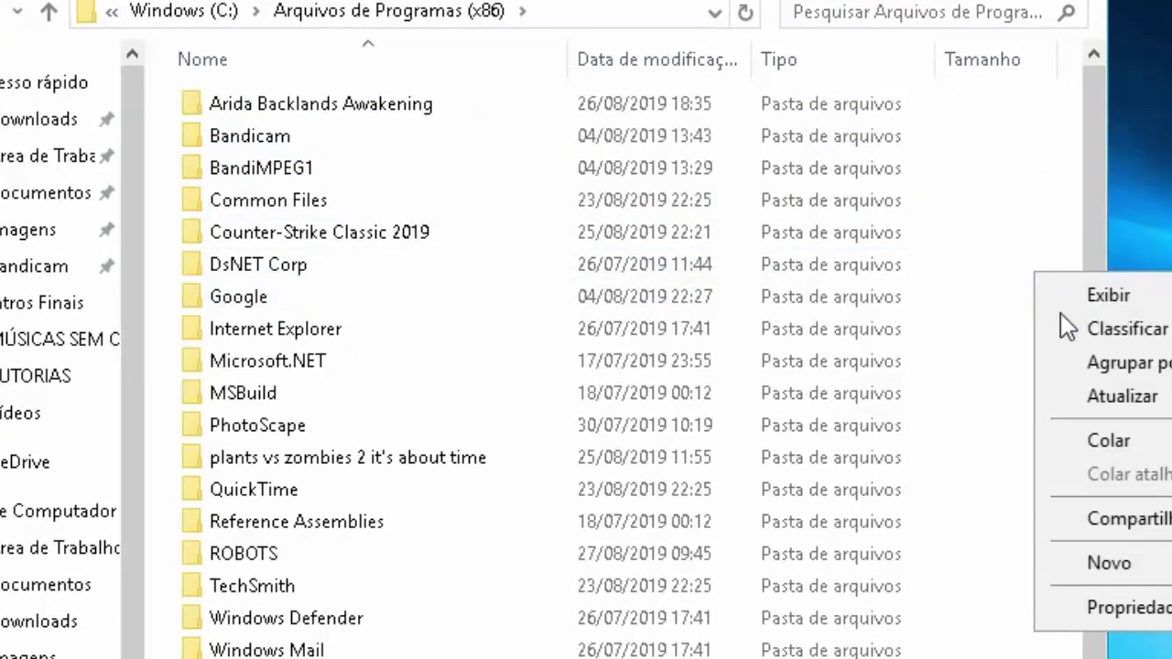
left_click(1098, 443)
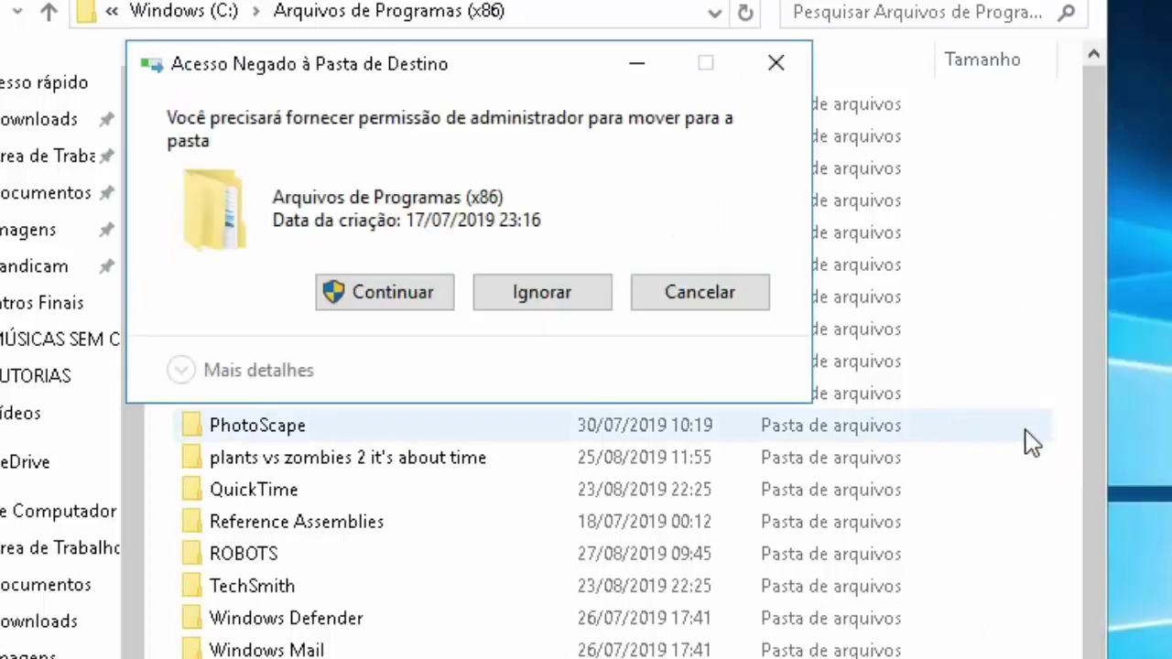
left_click(352, 293)
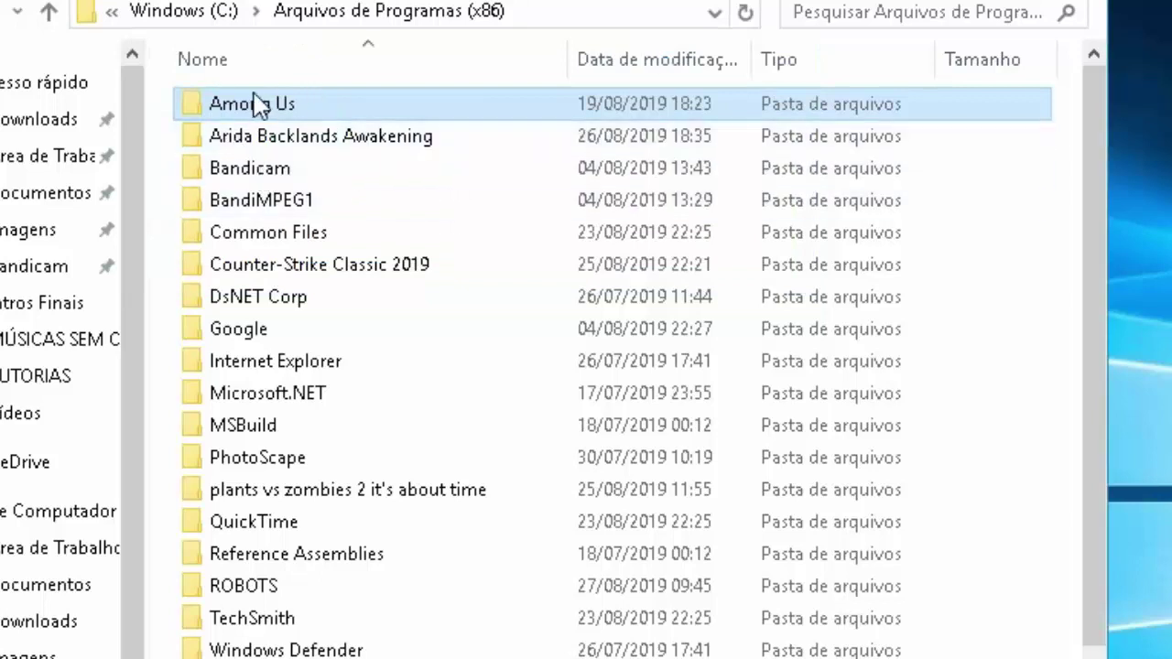
Step: Create a desktop shortcut to Among Us.exe from the moved Among Us folder and place it beside the game archive
double_click(263, 108)
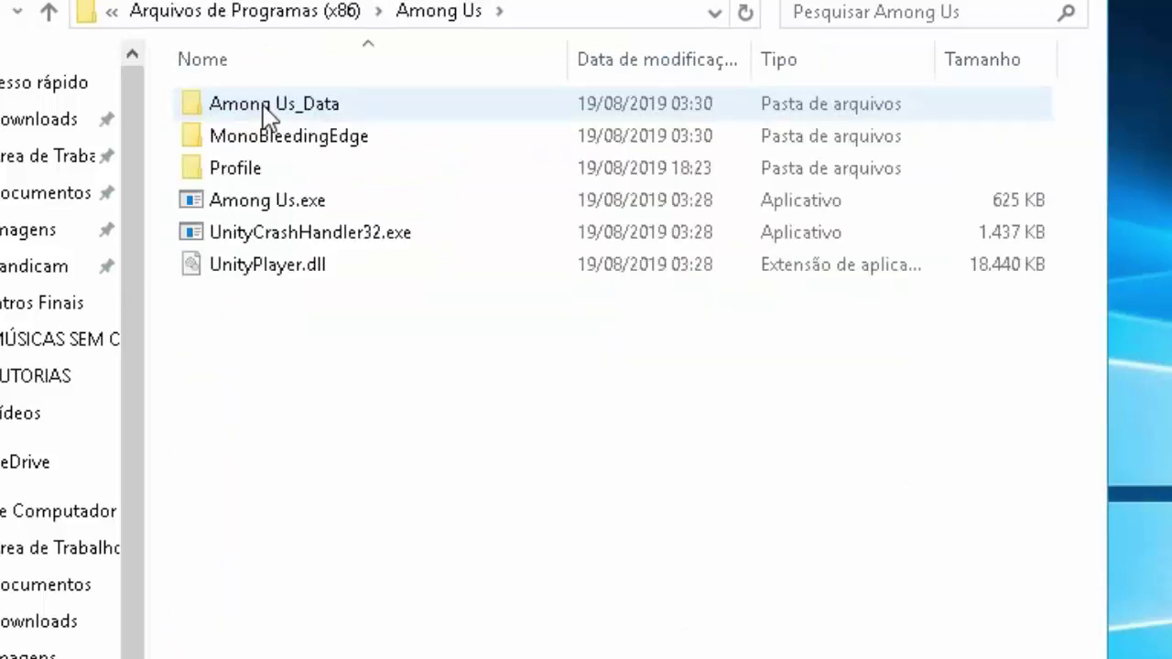
left_click(225, 207)
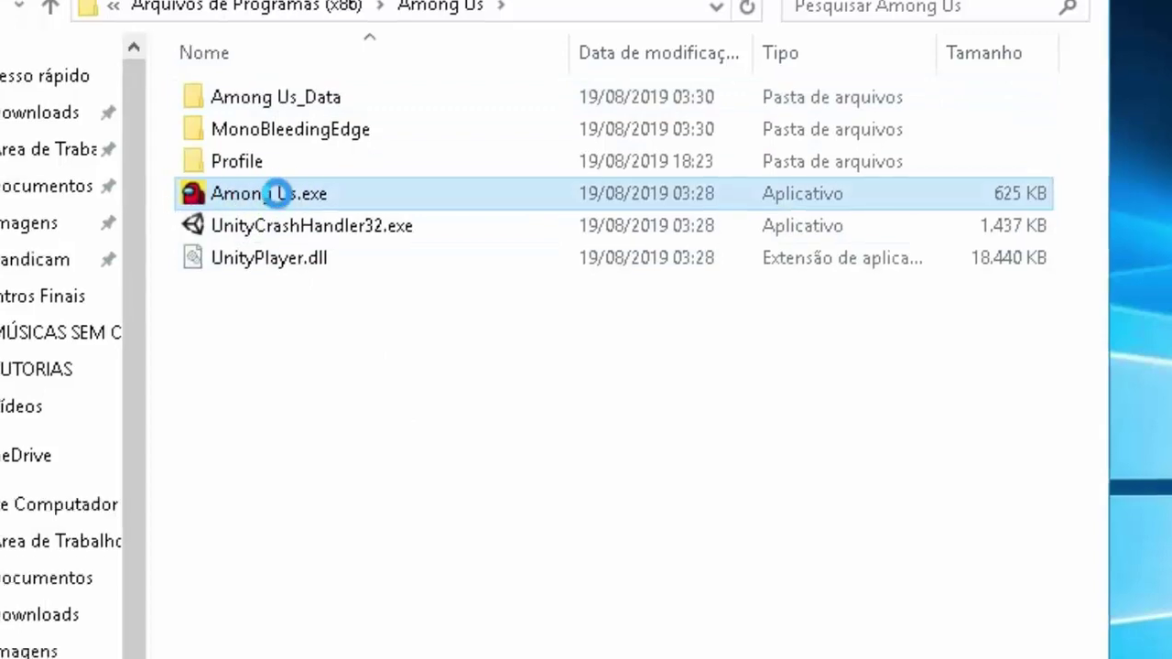
right_click(266, 203)
mouse_move(752, 609)
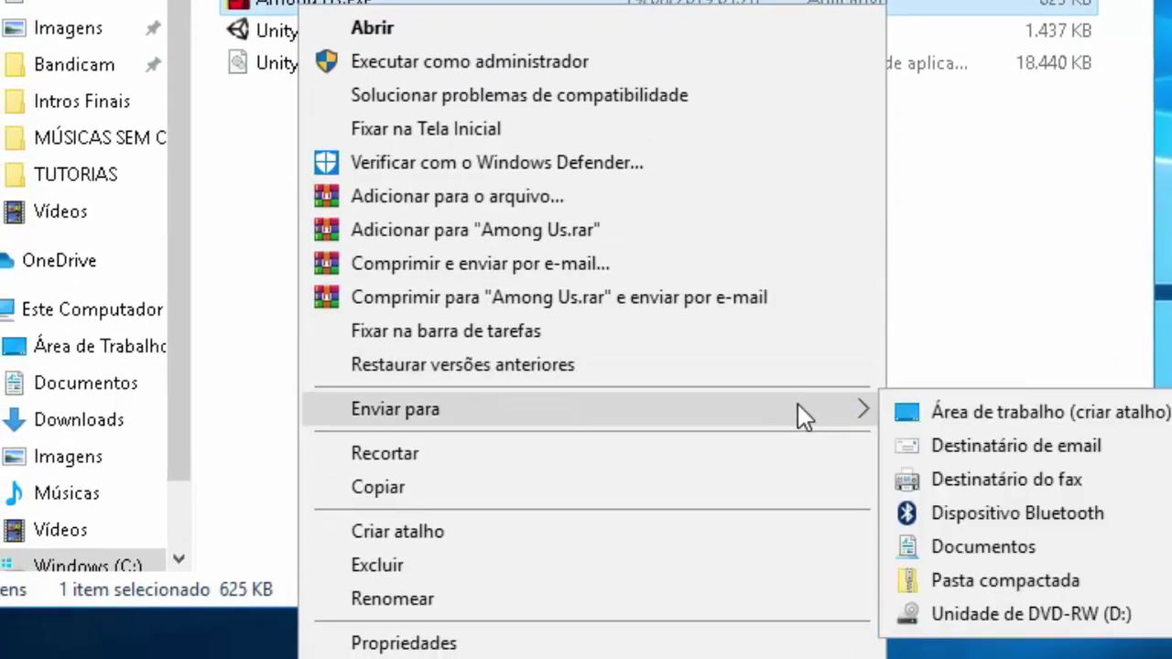
left_click(935, 406)
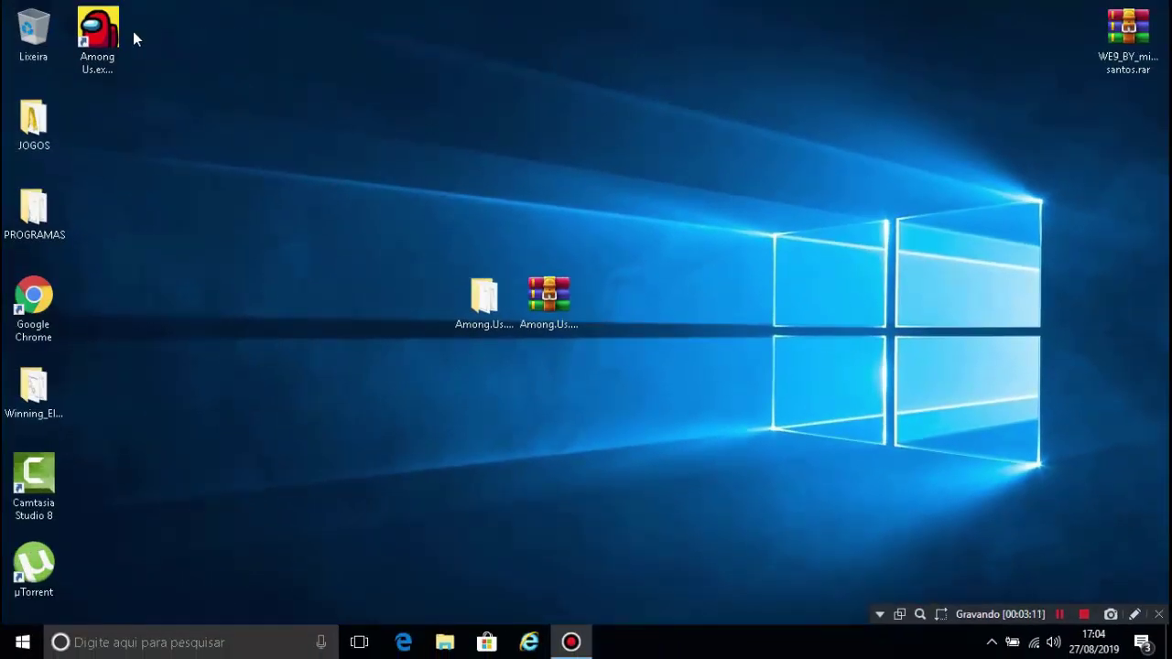
left_click_drag(98, 36, 645, 229)
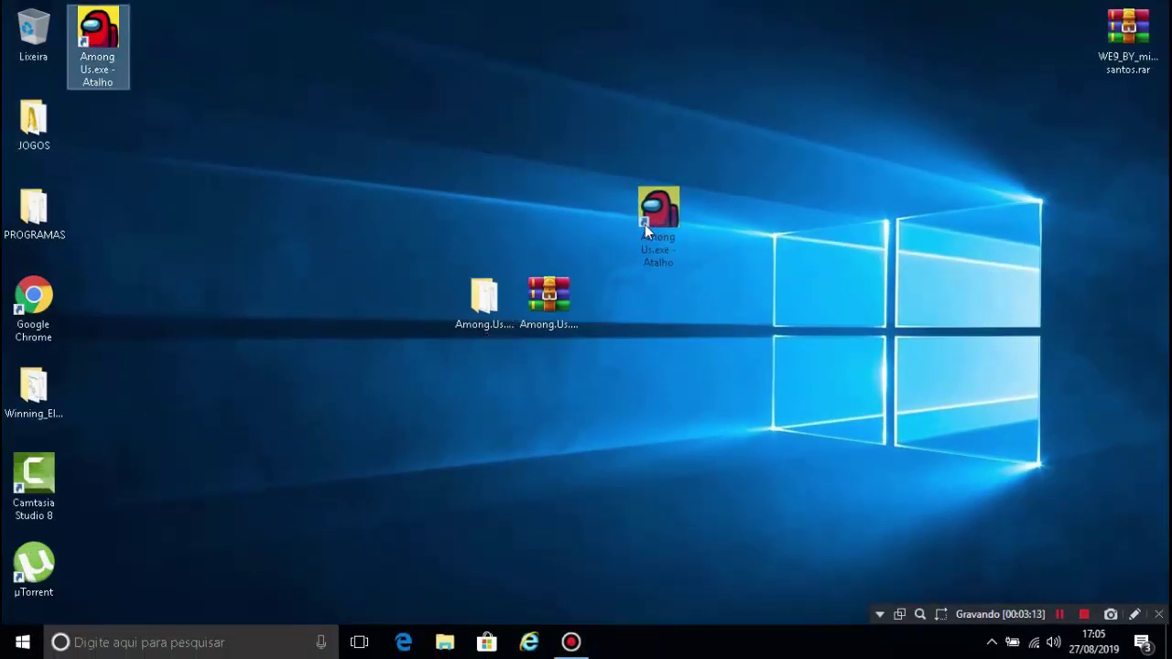
left_click_drag(617, 289, 613, 293)
Step: Clear the extracted game folder off the desktop and move the archive farther away from the Among Us shortcut
left_click(469, 295)
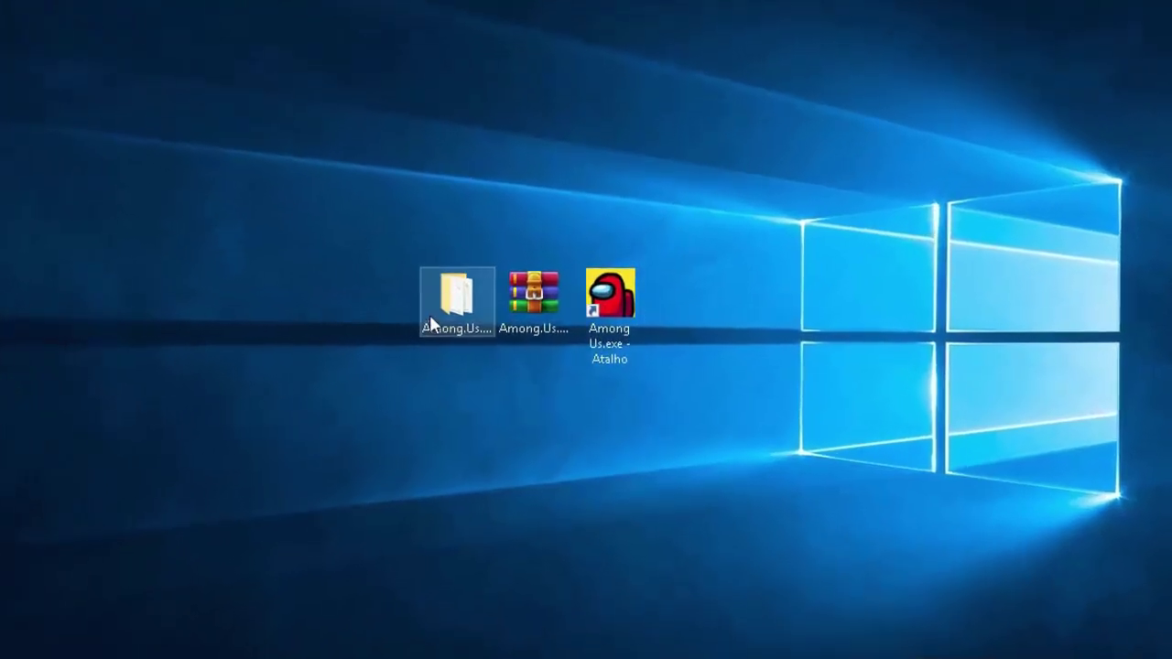
left_click_drag(423, 319, 9, 92)
left_click(635, 302)
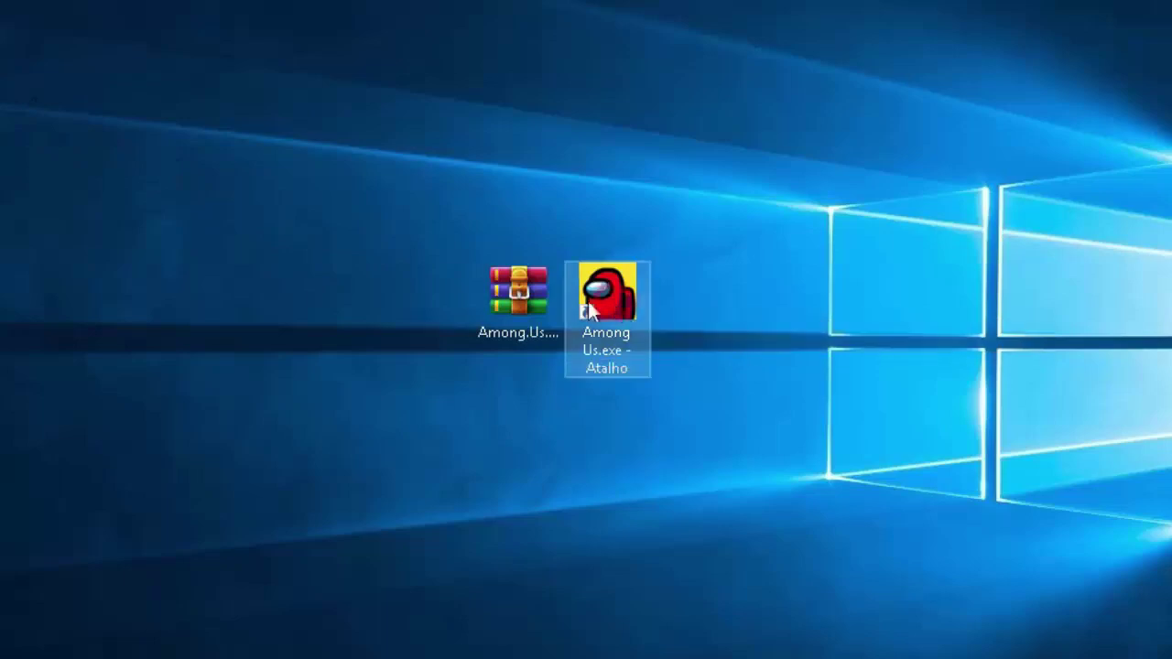
left_click_drag(517, 311, 338, 311)
left_click(588, 291)
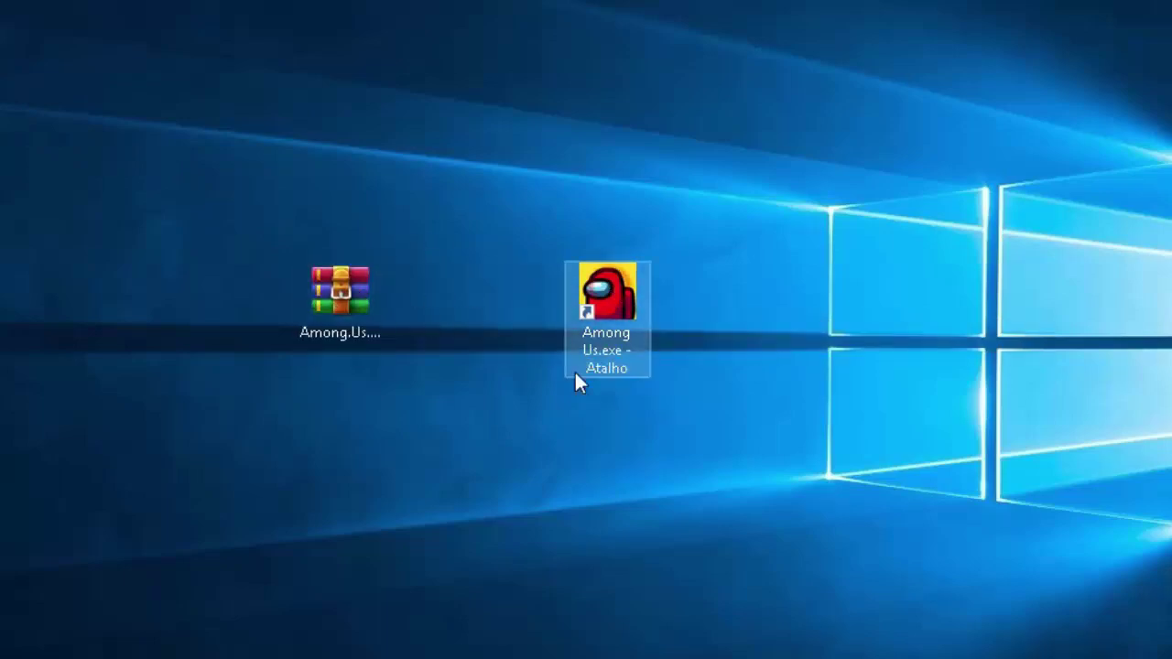
Step: Rename the desktop shortcut to Among Us, removing the ".exe - Atalho" ending
right_click(622, 324)
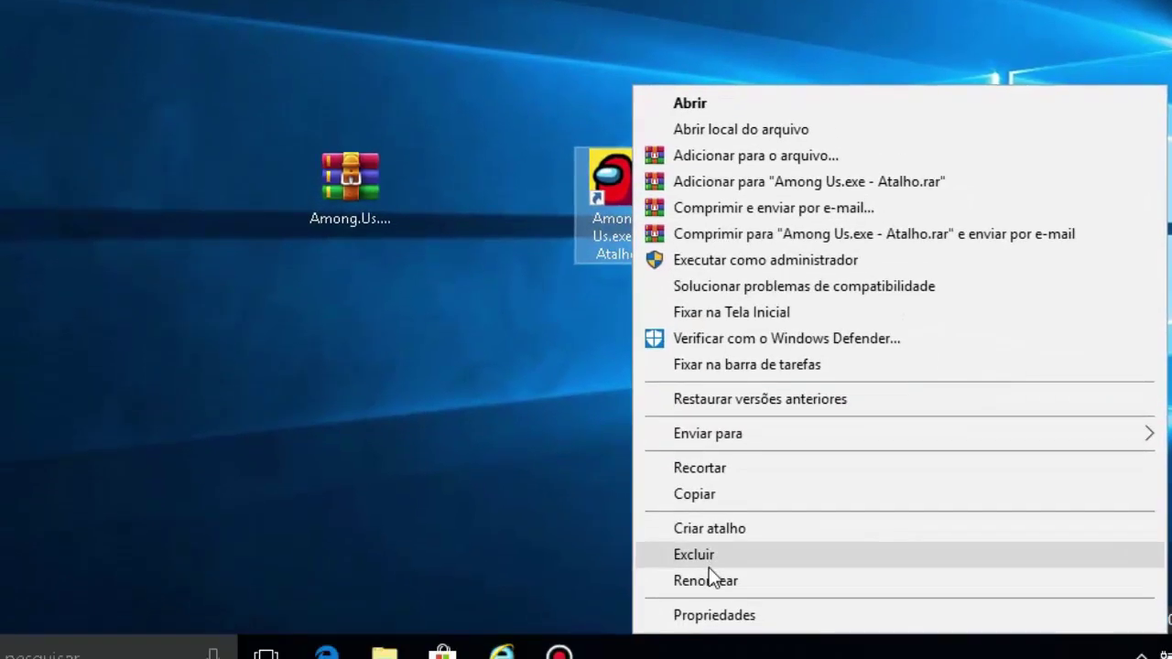
left_click(709, 559)
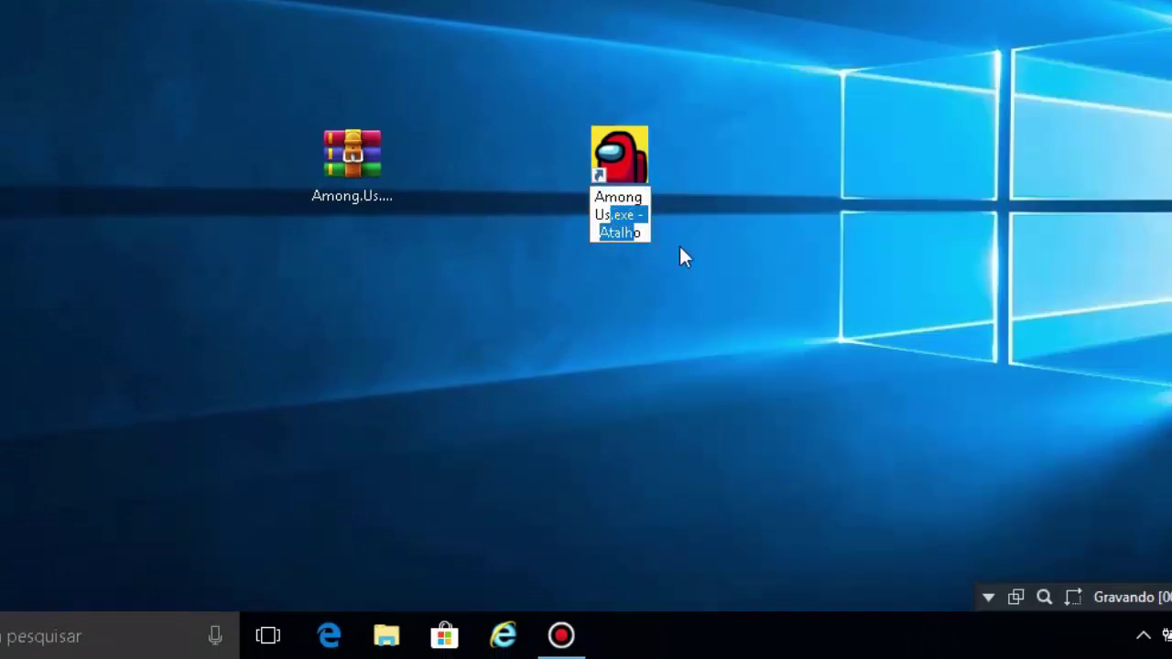
key("BackSpace")
key("Return")
left_click(682, 289)
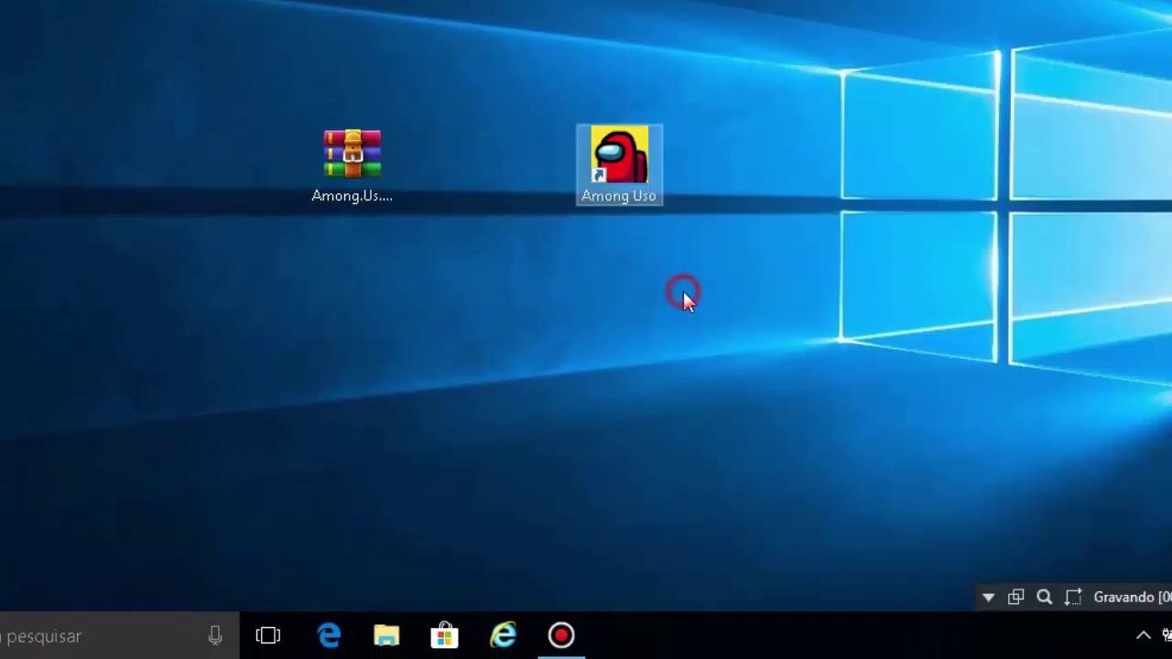
right_click(629, 187)
left_click(694, 550)
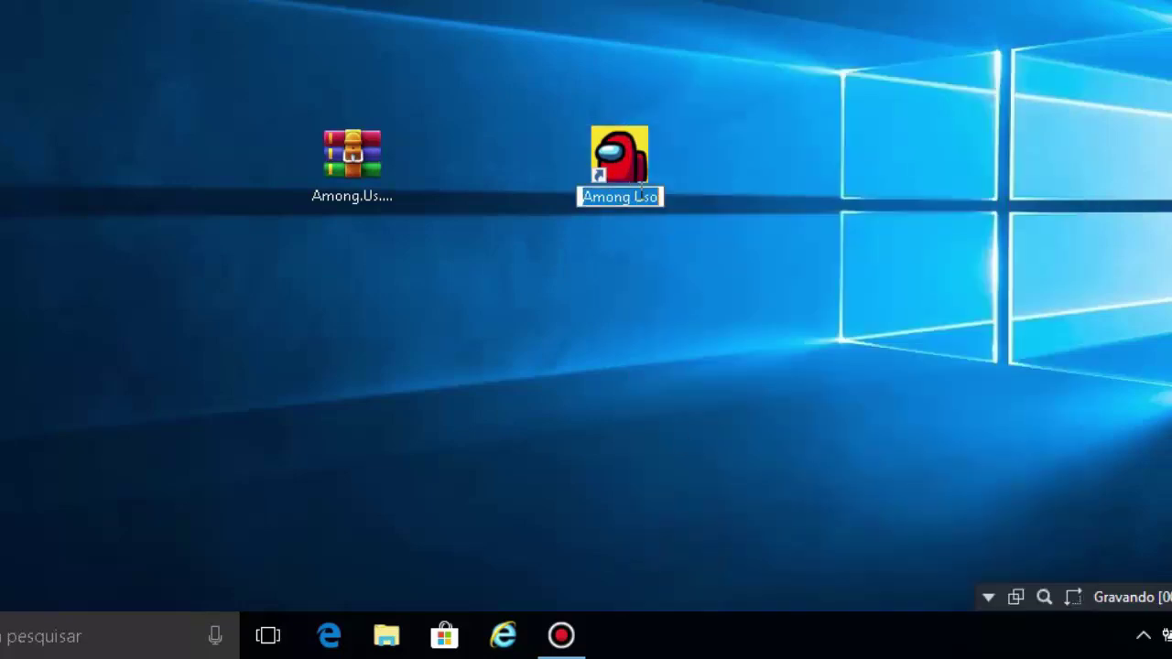
left_click(750, 271)
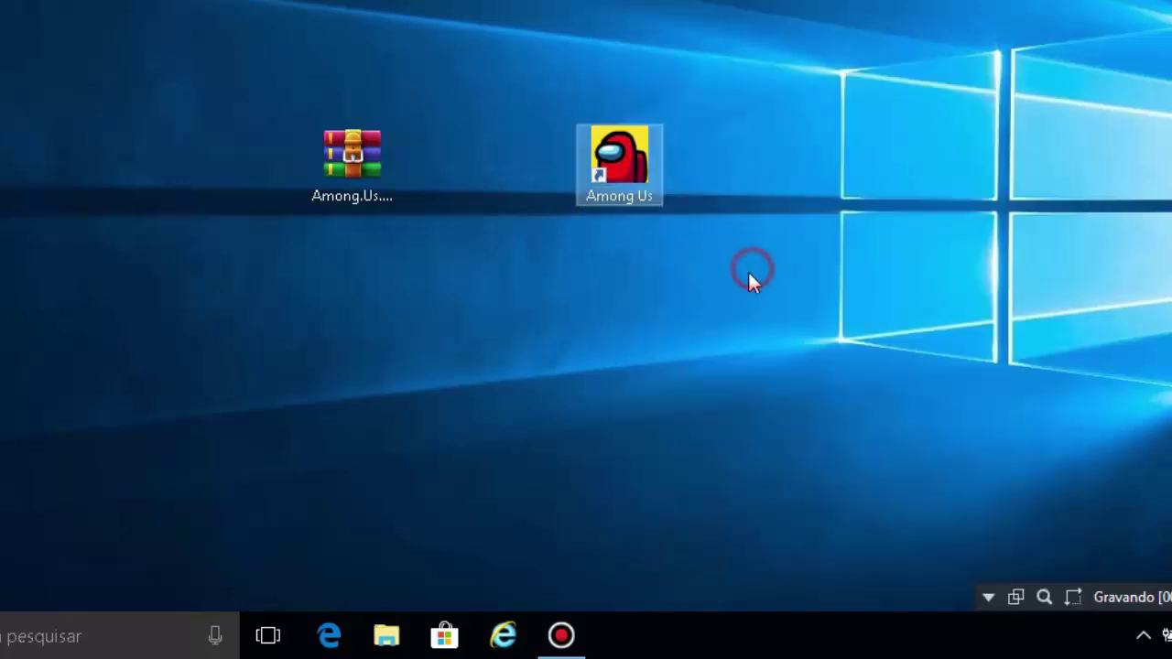
left_click(678, 253)
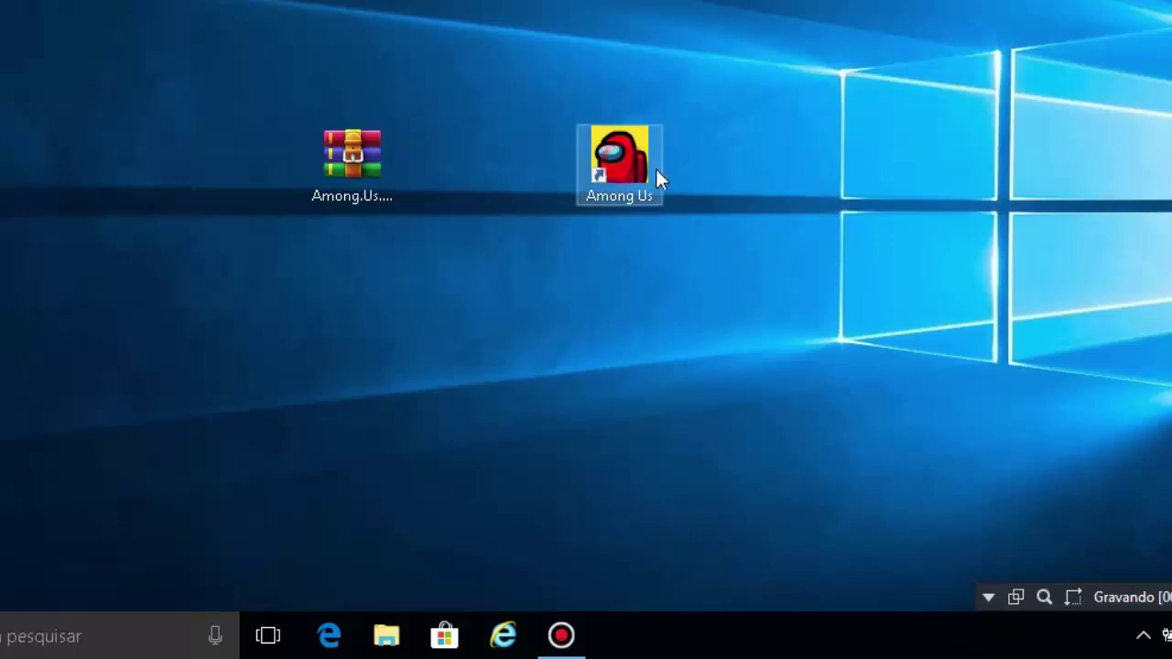
Step: Set the Among Us shortcut's compatibility properties to always run the program as administrator
right_click(600, 168)
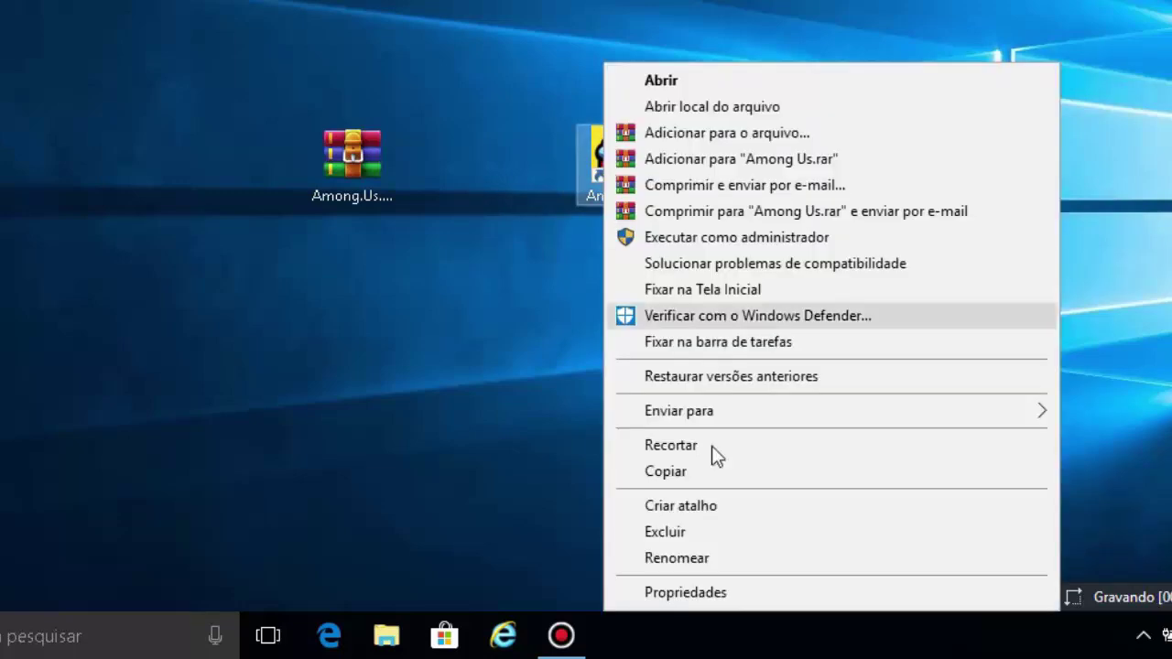
left_click(689, 594)
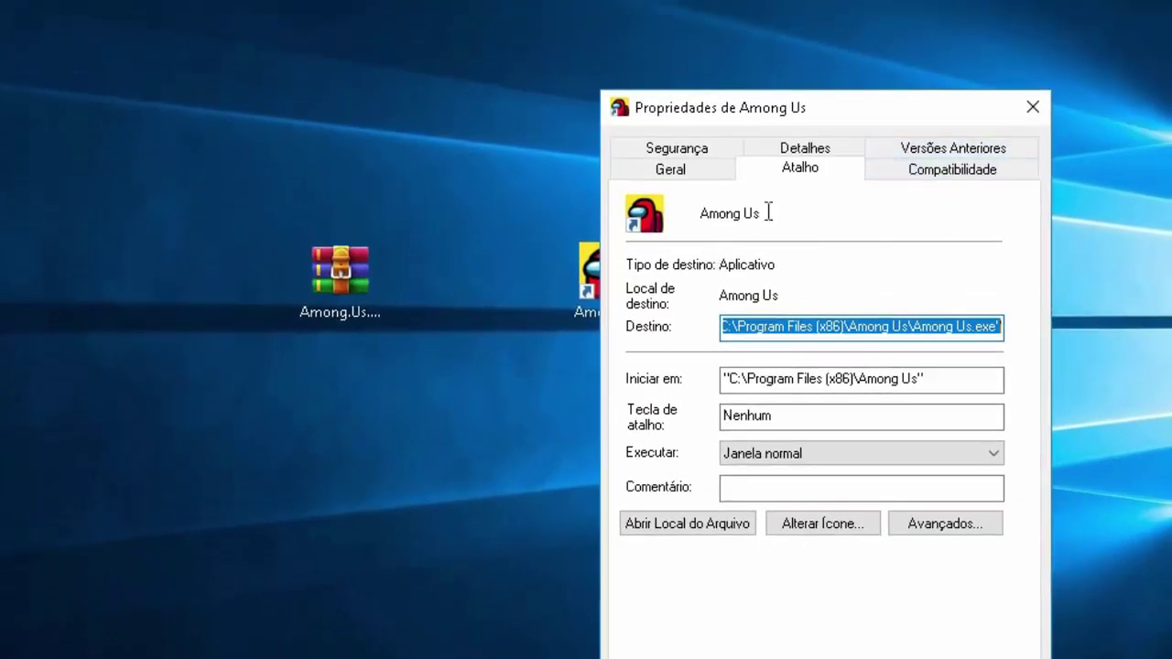
left_click(938, 174)
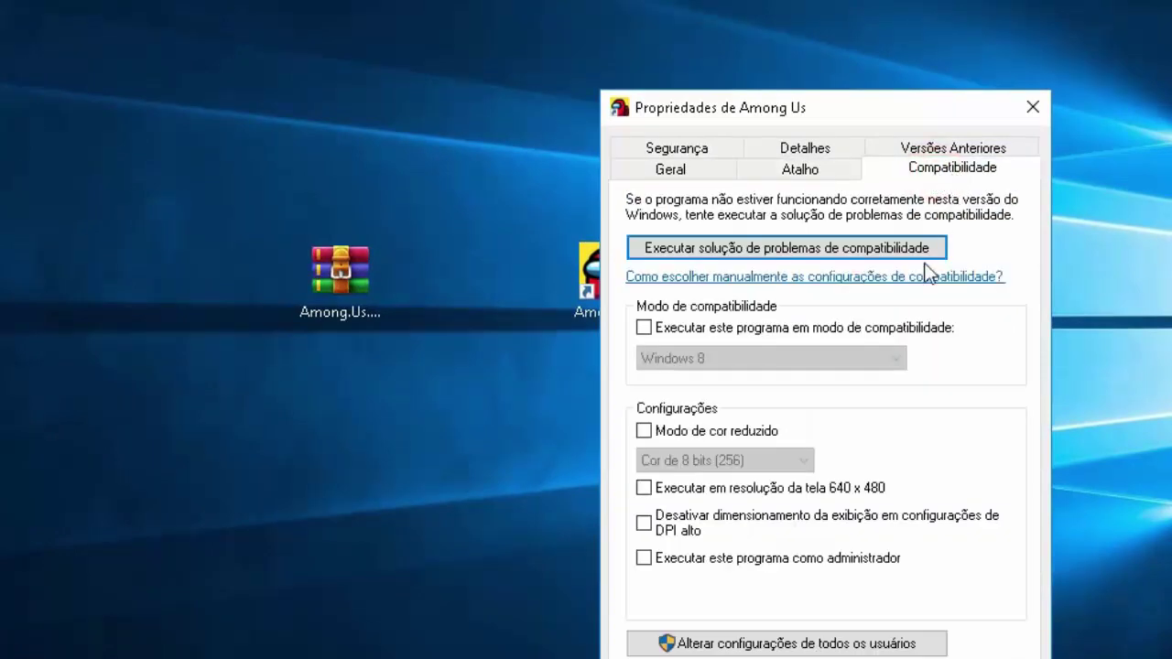
left_click(673, 558)
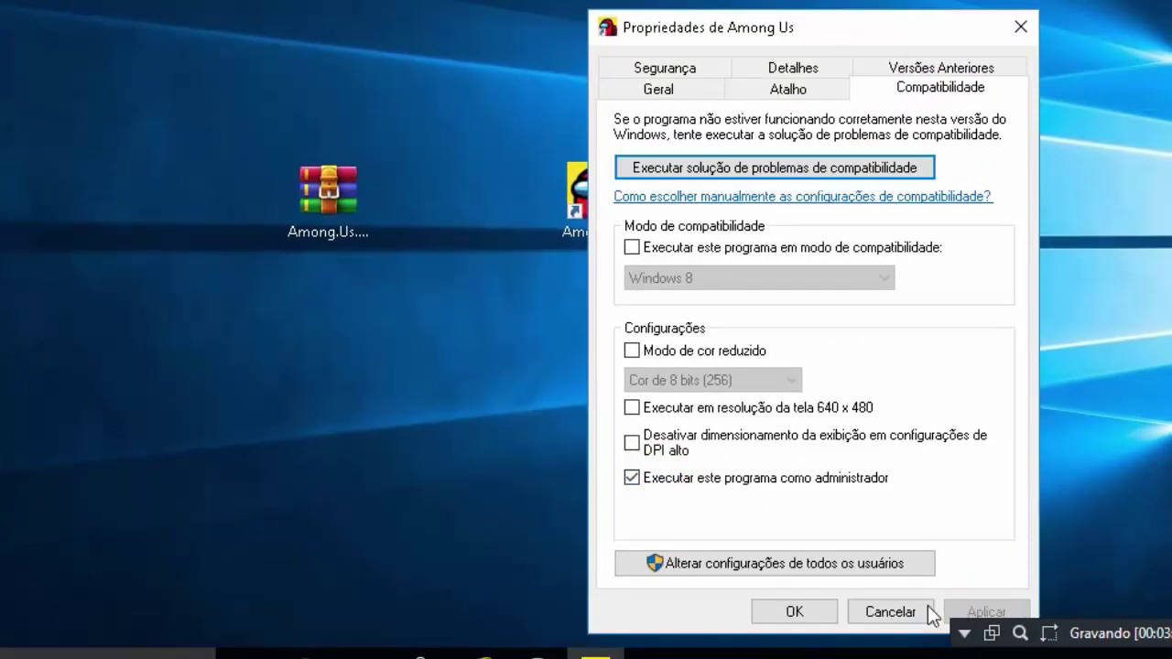
left_click(796, 614)
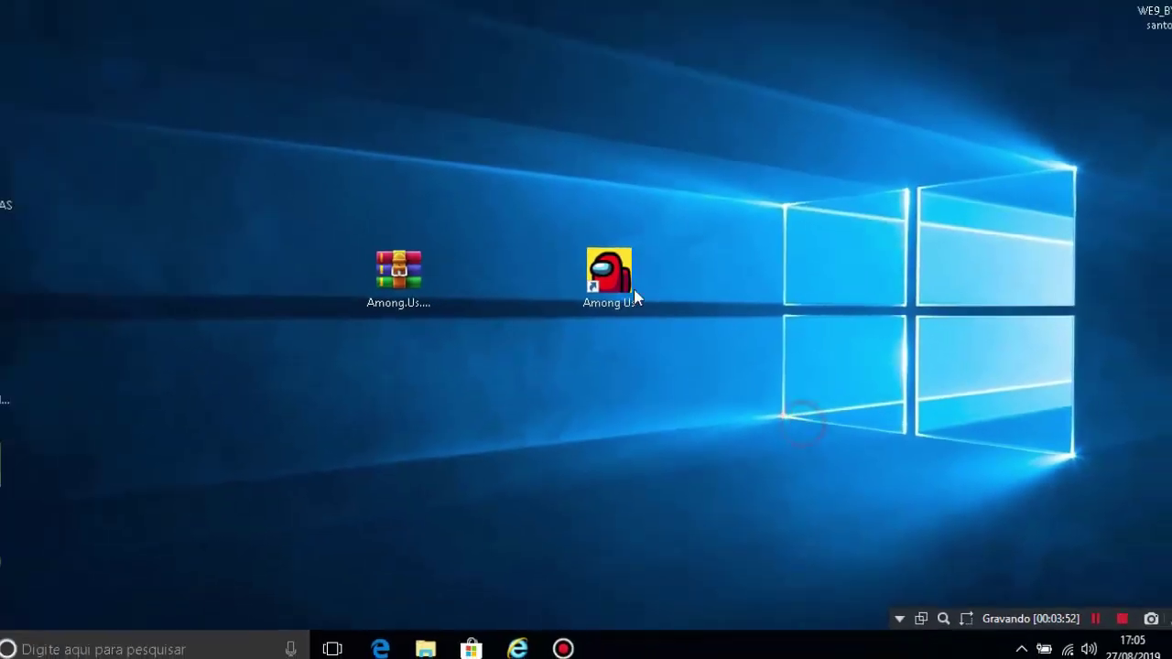
Step: Move the Among Us shortcut closer to the archive and launch the game from it
left_click_drag(635, 294, 574, 295)
right_click(518, 279)
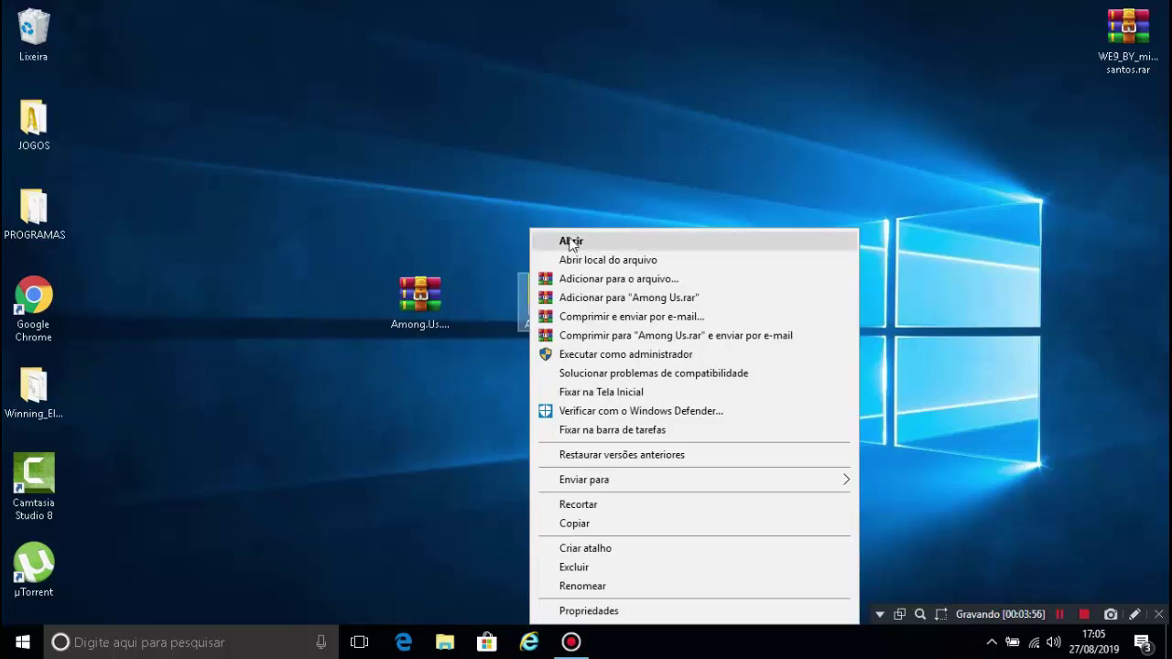
left_click(569, 182)
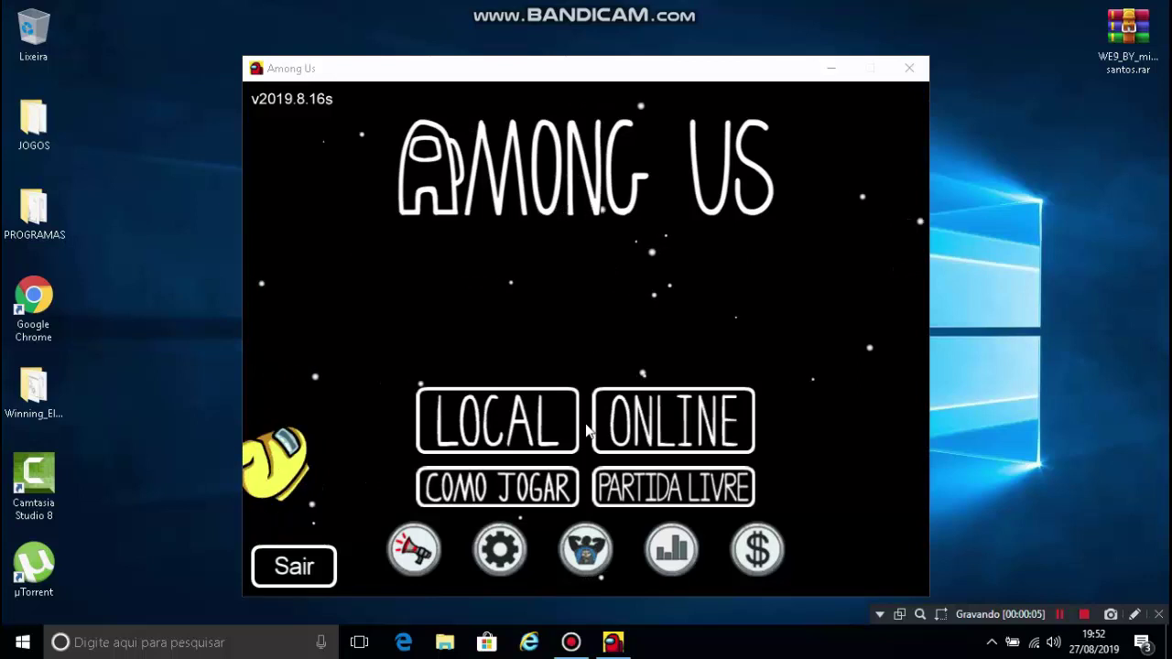
Step: Look over the game's general and graphics settings, including the resolution, full-screen and VSync options
left_click(509, 547)
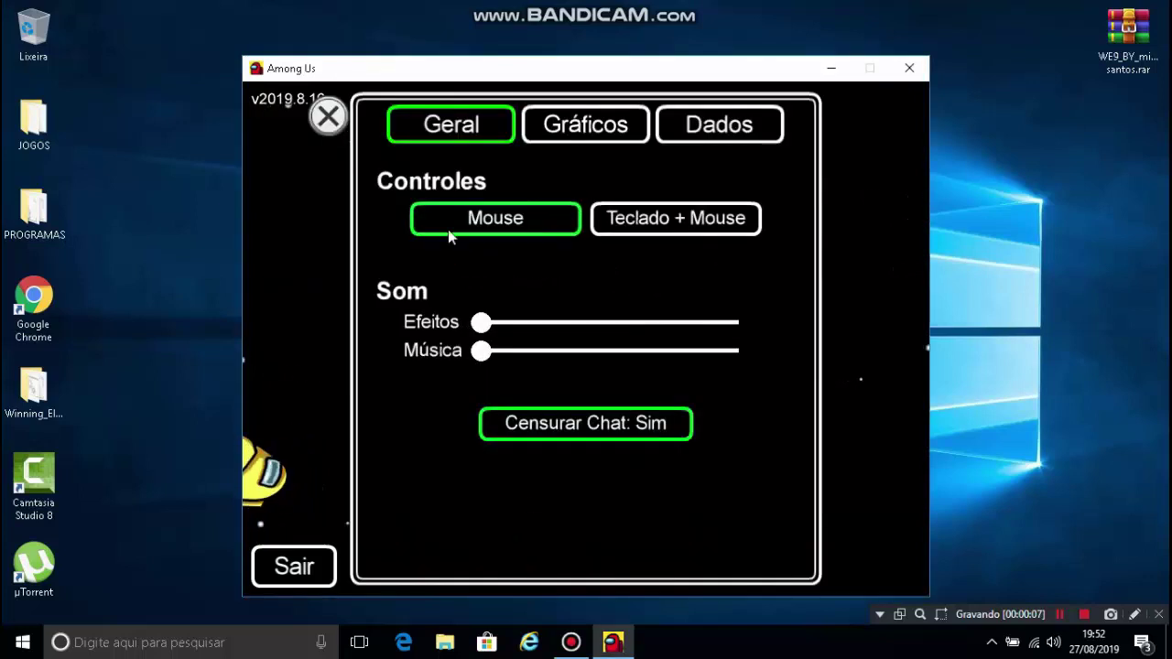
left_click(568, 118)
left_click(720, 101)
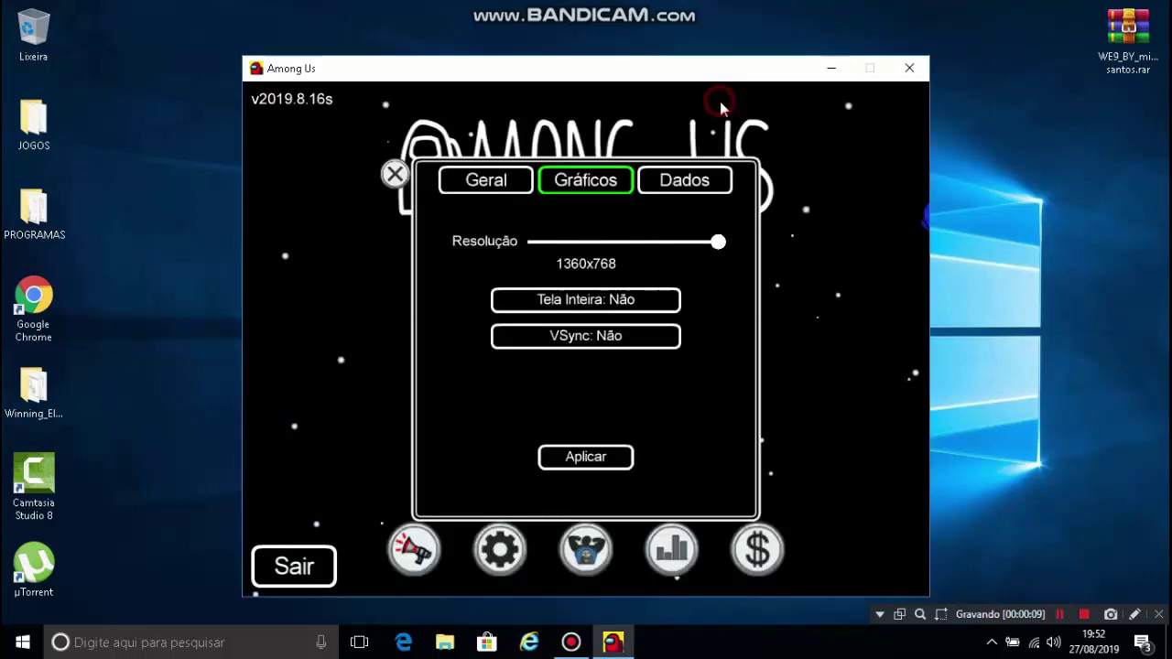
Step: Try English as the game language in the data settings, restore Português (Incompleto), and close the settings
left_click(501, 550)
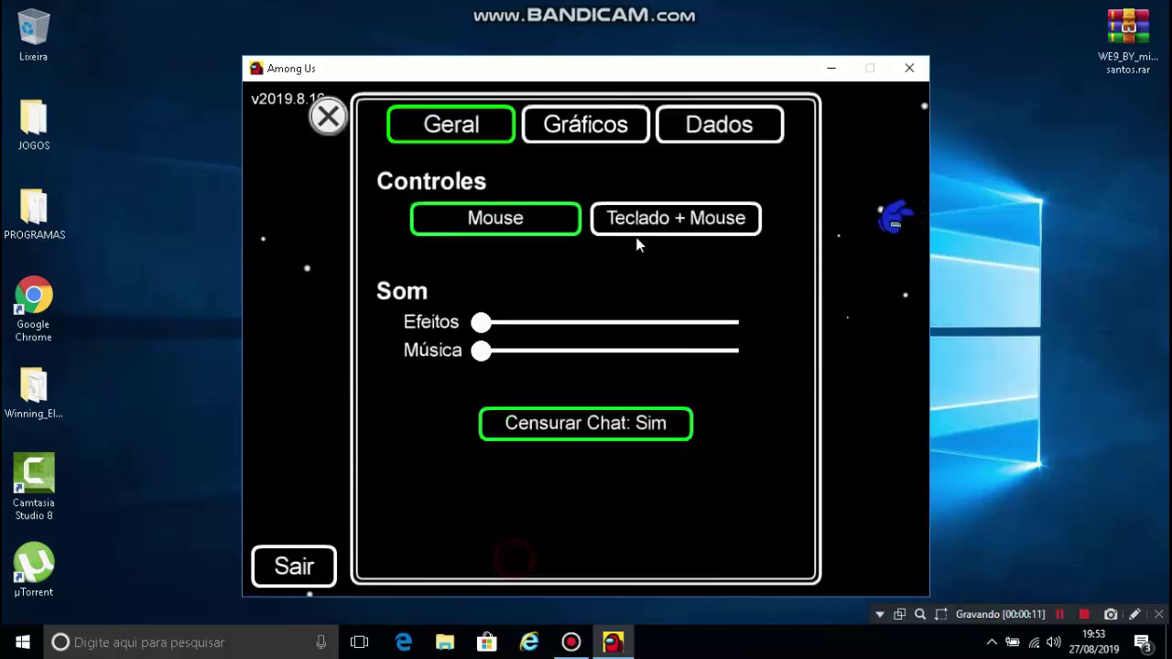
left_click(690, 132)
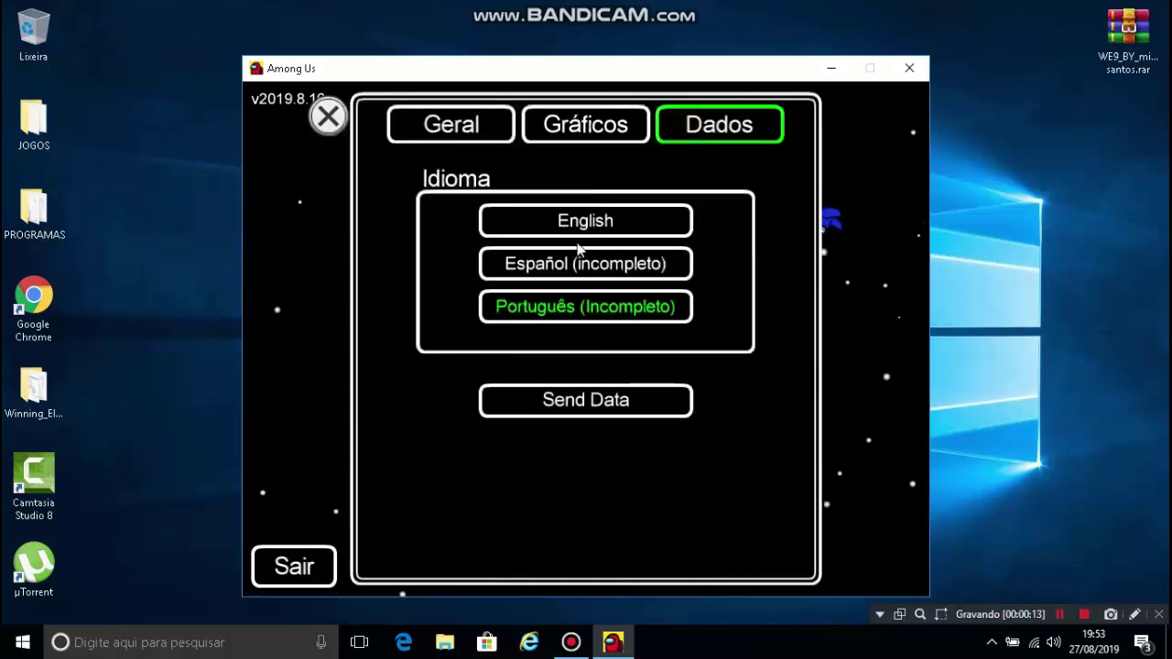
left_click(573, 309)
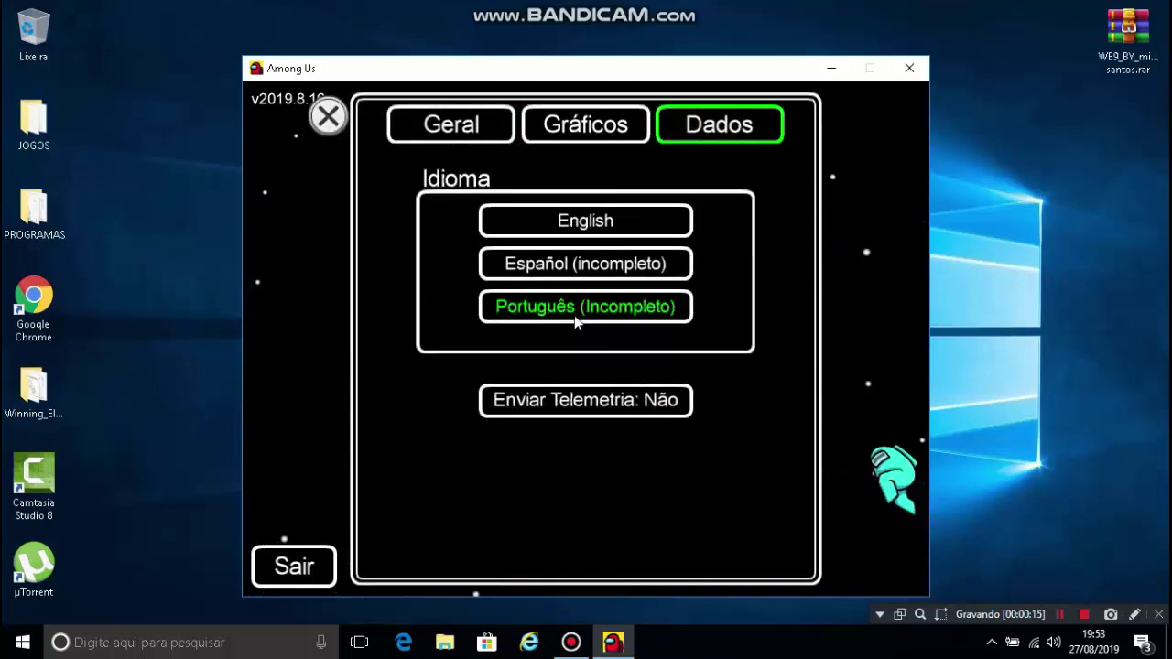
left_click(596, 224)
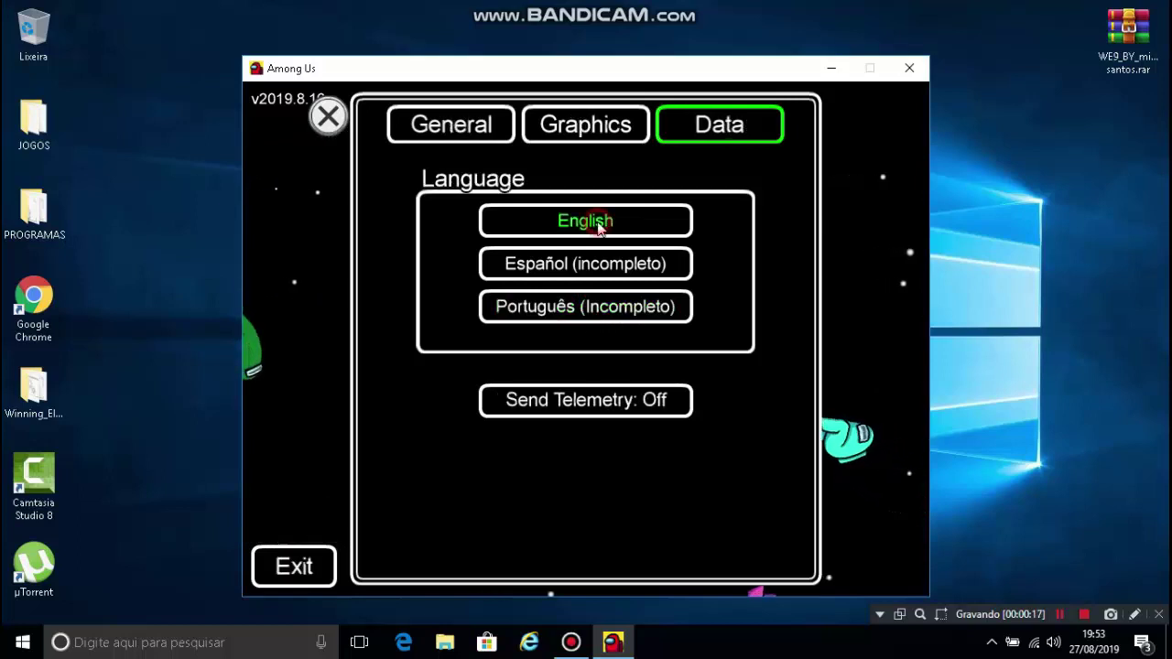
left_click(578, 311)
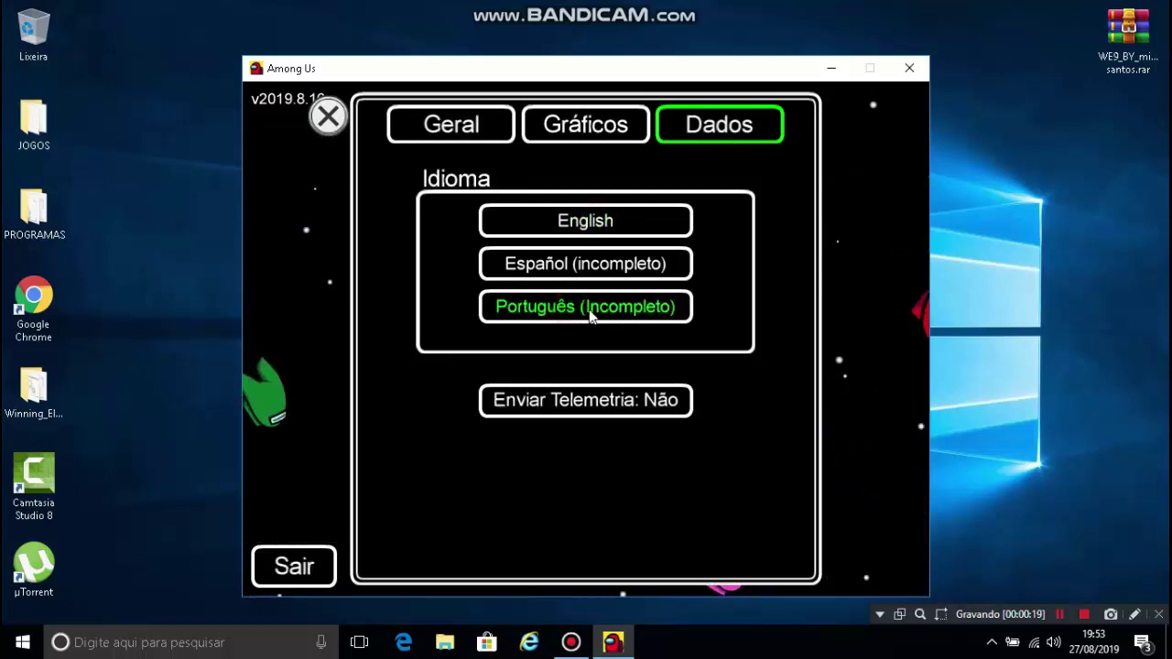
left_click(297, 568)
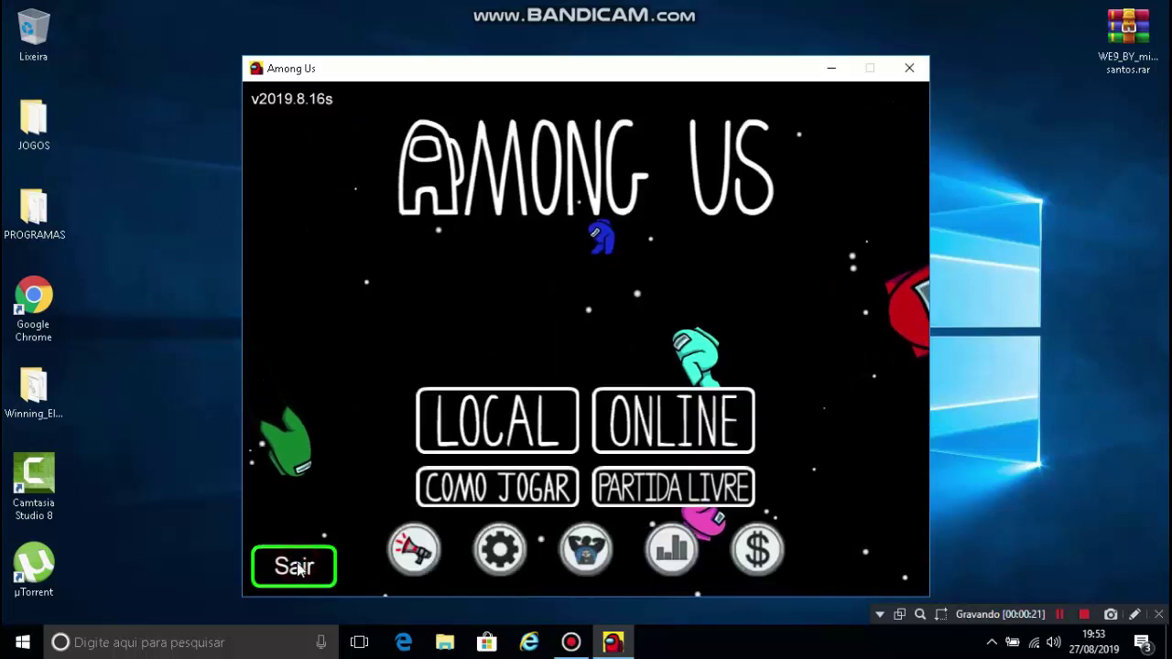
Step: Go to the online play screen and replace the placeholder nickname with the player's first name
left_click(757, 423)
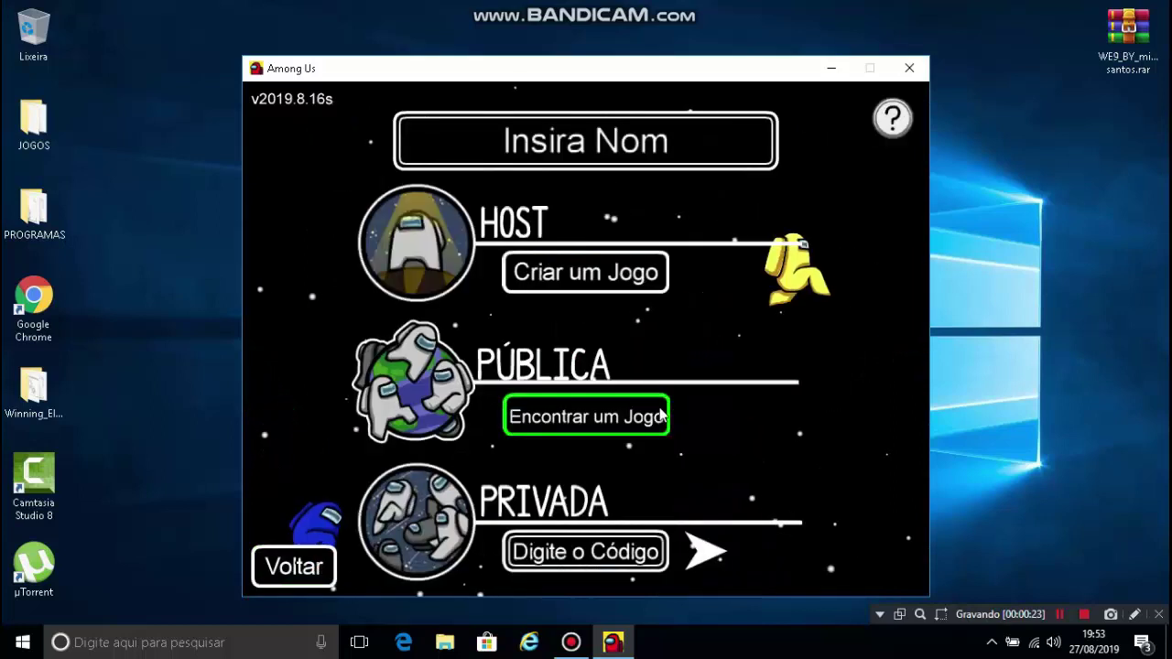
left_click(676, 146)
key("BackSpace")
key("BackSpace")
key("BackSpace")
key("BackSpace")
key("BackSpace")
key("BackSpace")
key("BackSpace")
key("BackSpace")
key("BackSpace")
key("BackSpace")
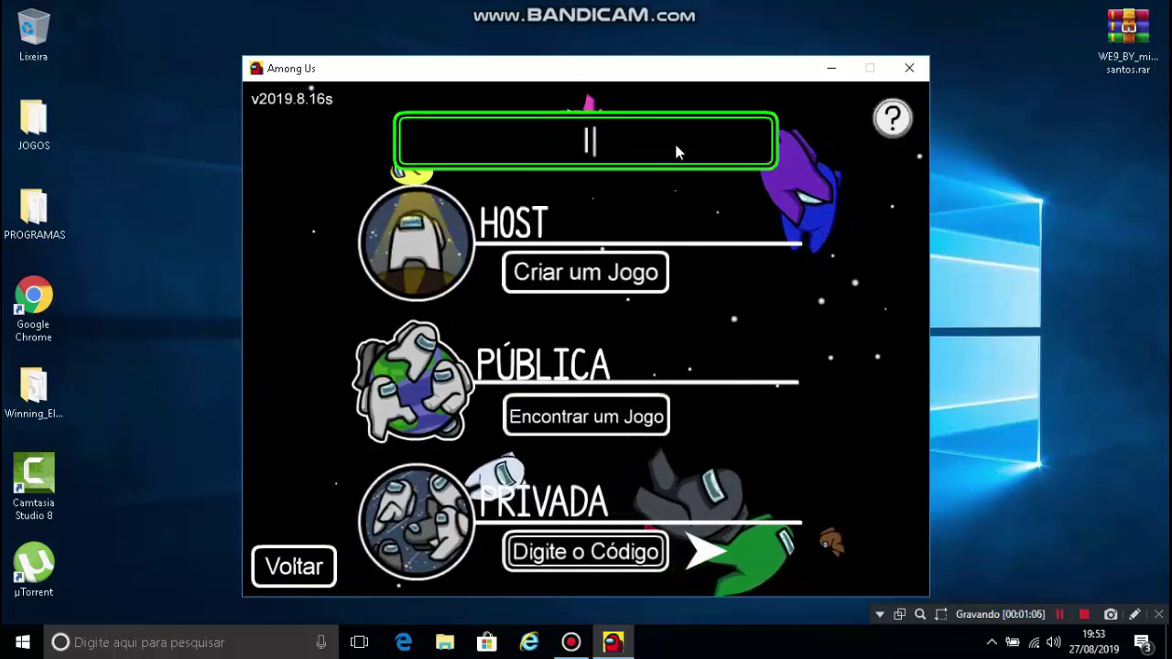
type("L")
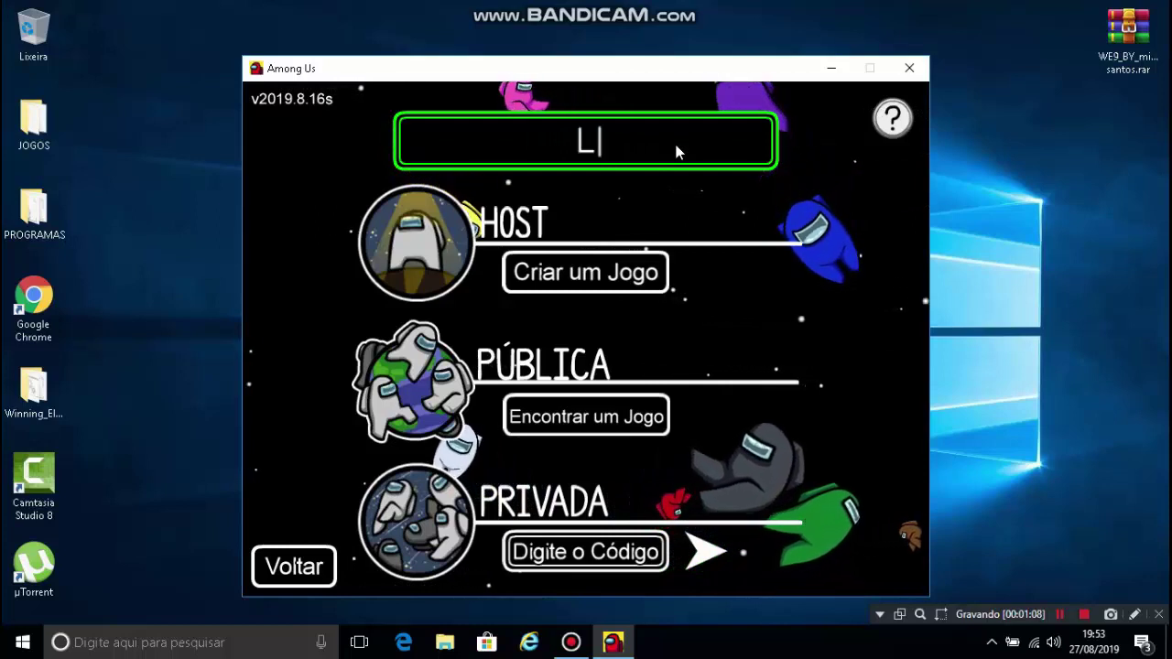
type("ucas Sant")
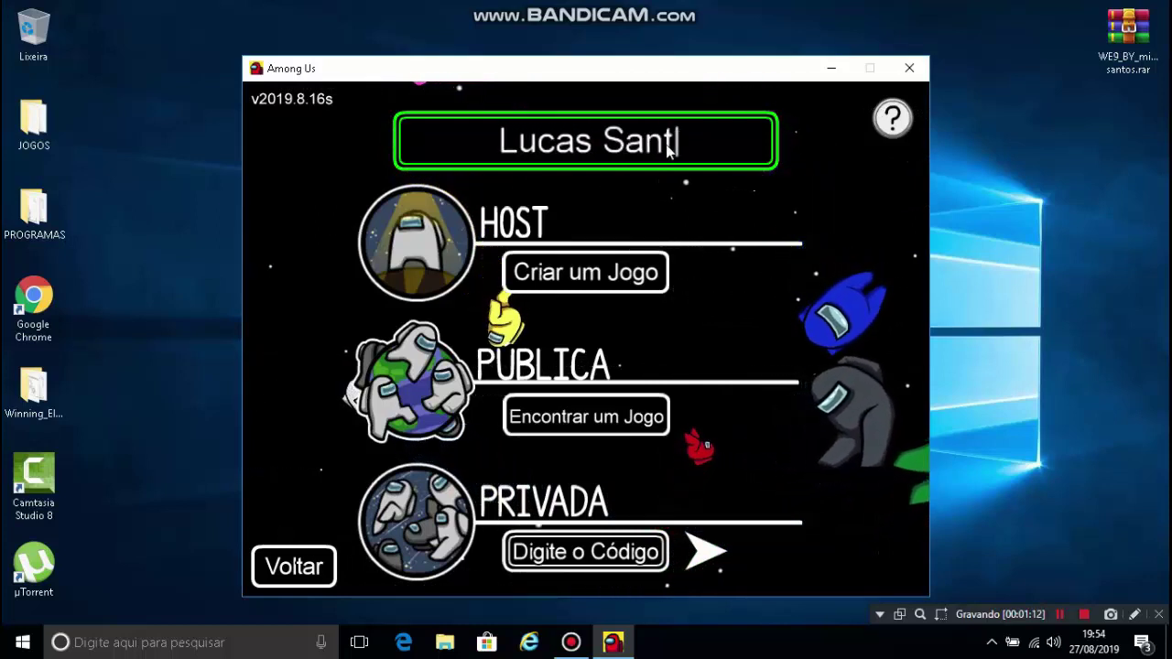
key("BackSpace")
key("BackSpace")
key("BackSpace")
key("BackSpace")
key("BackSpace")
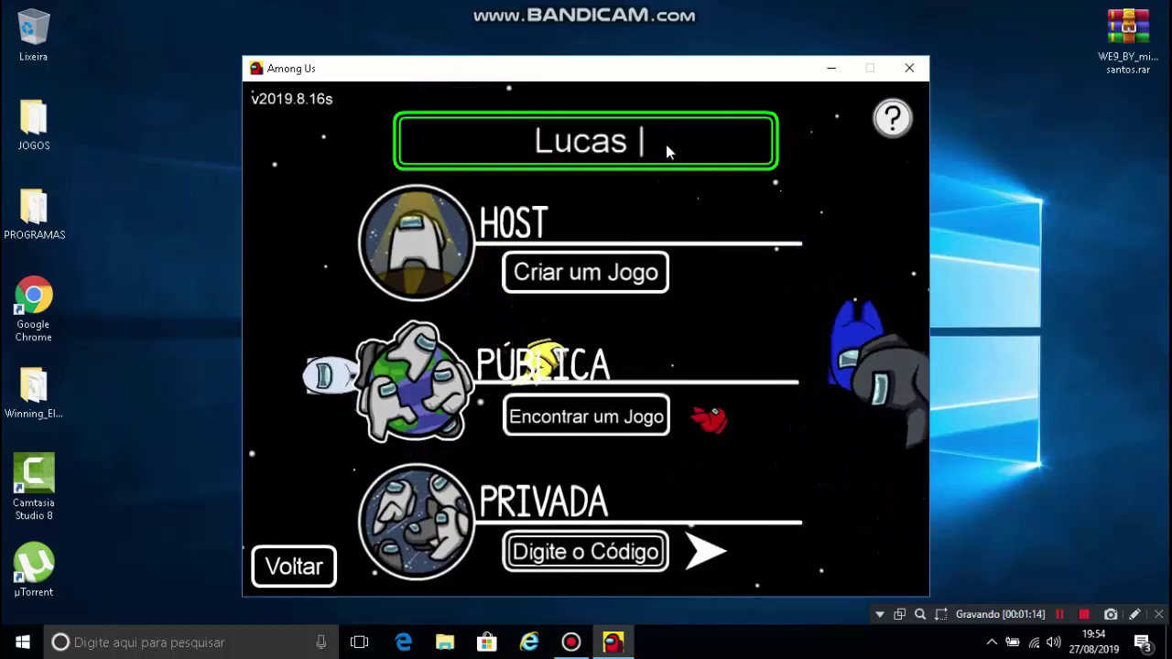
Step: Find a public online game and join a The Skeld room with 1 impostor and Português chat
left_click(601, 275)
left_click(375, 554)
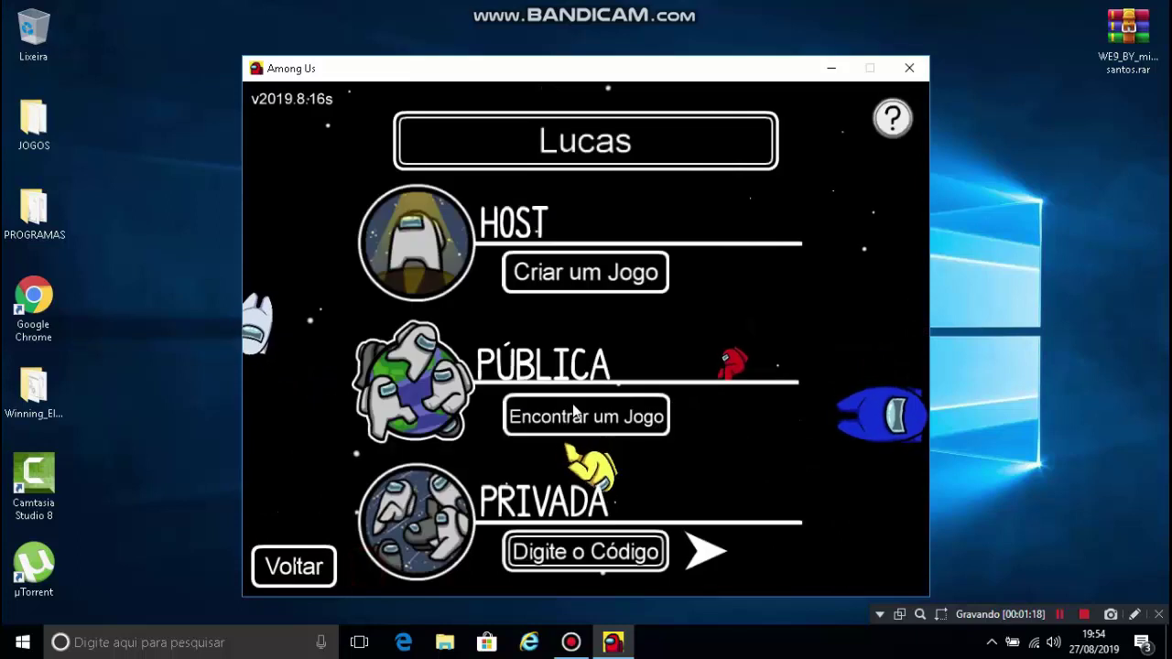
left_click(575, 419)
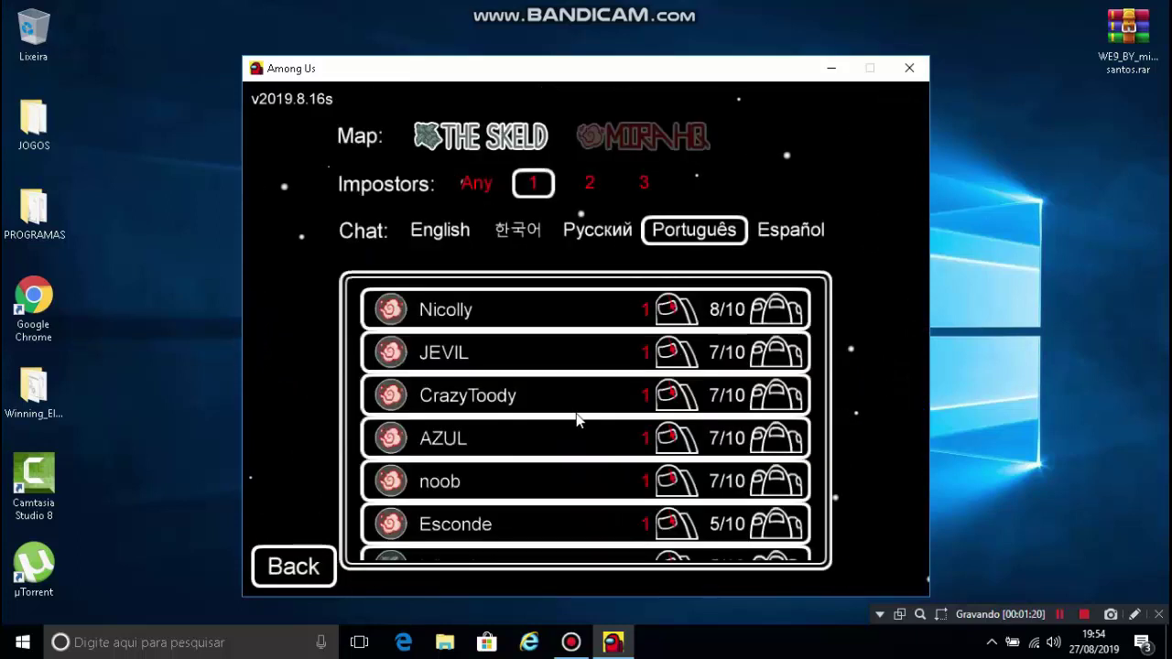
scroll(547, 435, "down", 5)
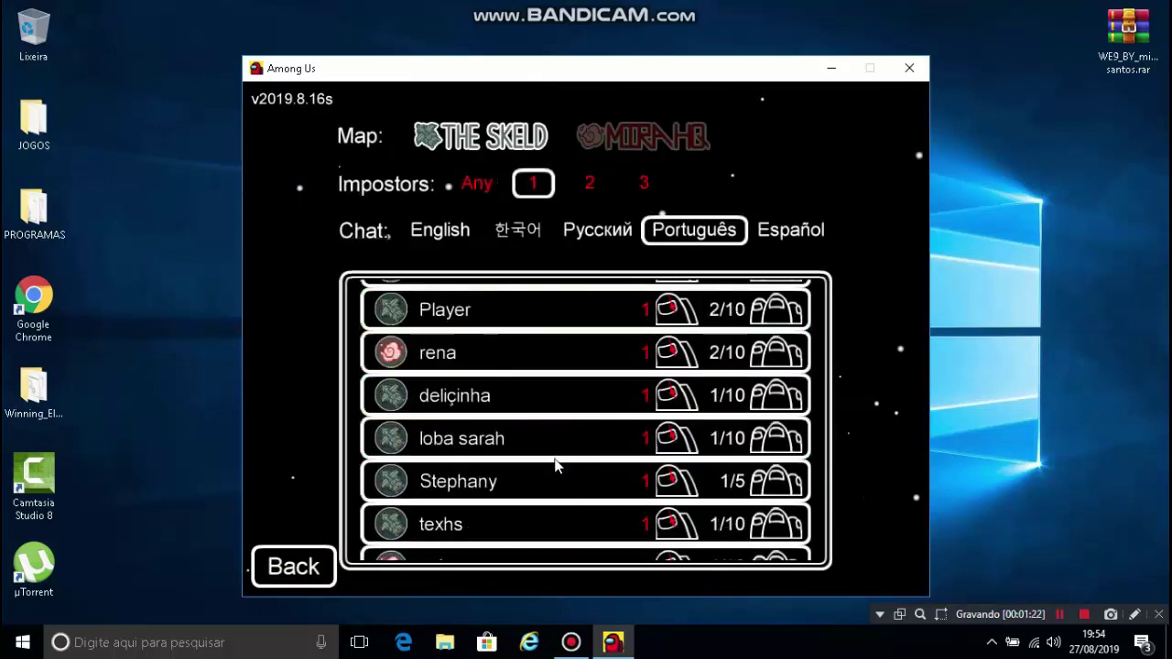
scroll(555, 465, "up", 2)
left_click(537, 399)
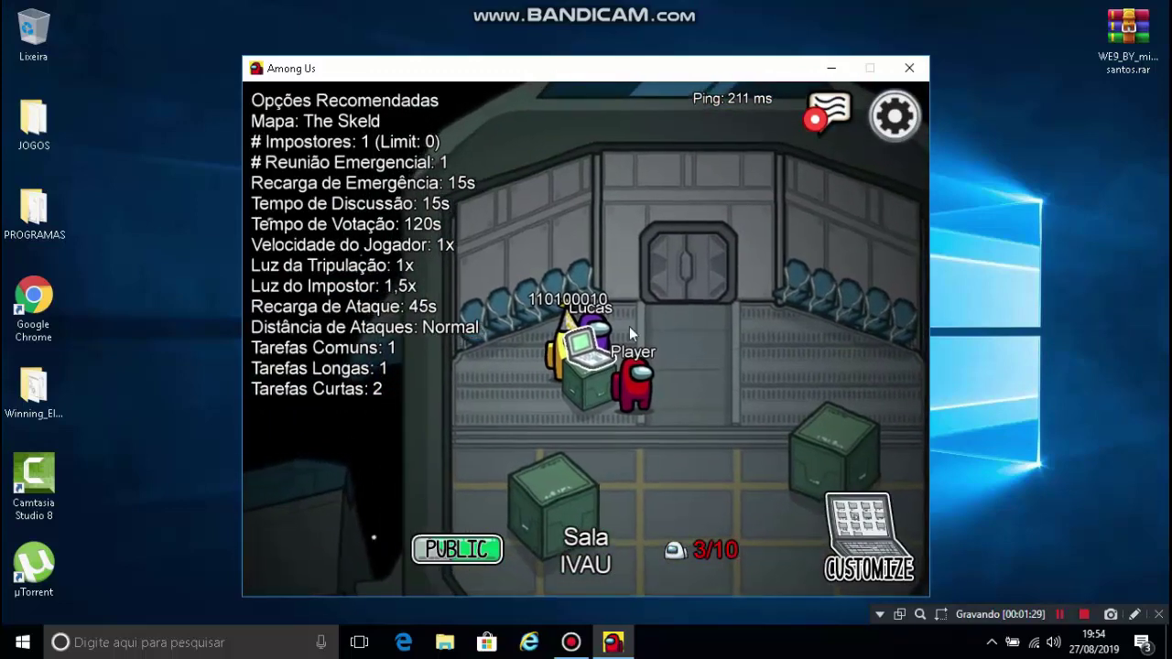
Step: Walk to the lobby laptop and change the character's colour to cyan in the customization options
left_click(673, 298)
mouse_move(671, 298)
left_mouse_down()
mouse_move(682, 301)
mouse_move(556, 488)
mouse_move(364, 440)
mouse_move(487, 486)
mouse_move(884, 413)
mouse_move(916, 269)
mouse_move(635, 218)
mouse_move(330, 227)
mouse_move(346, 163)
mouse_move(549, 385)
mouse_move(602, 365)
left_mouse_up()
left_click(602, 365)
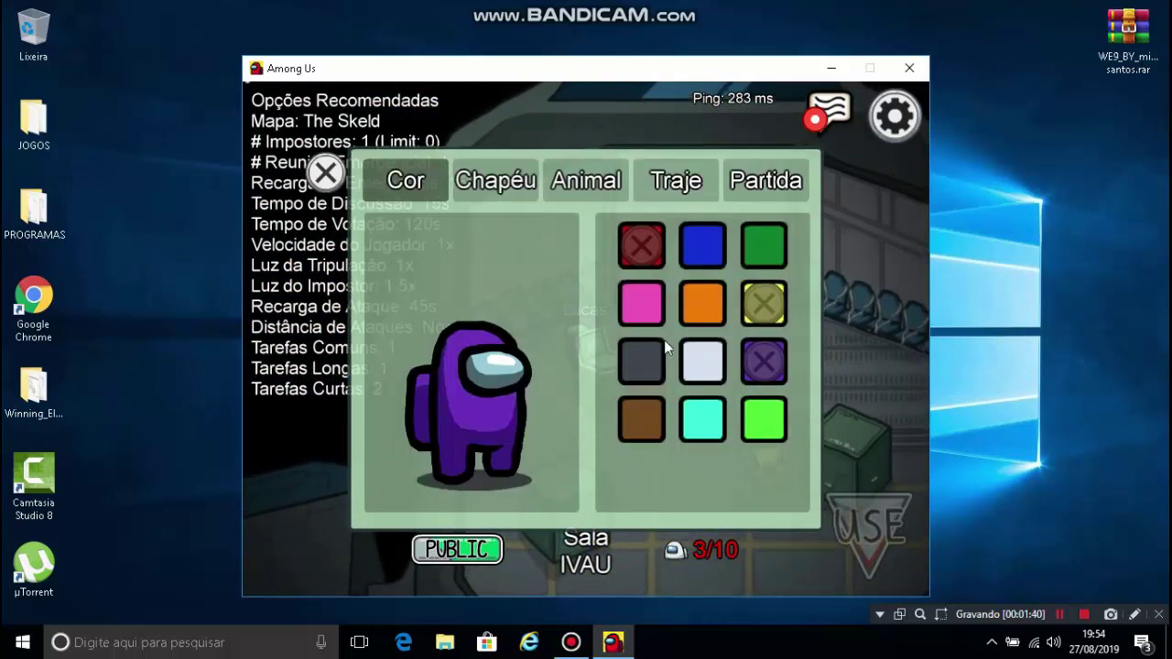
left_click(642, 304)
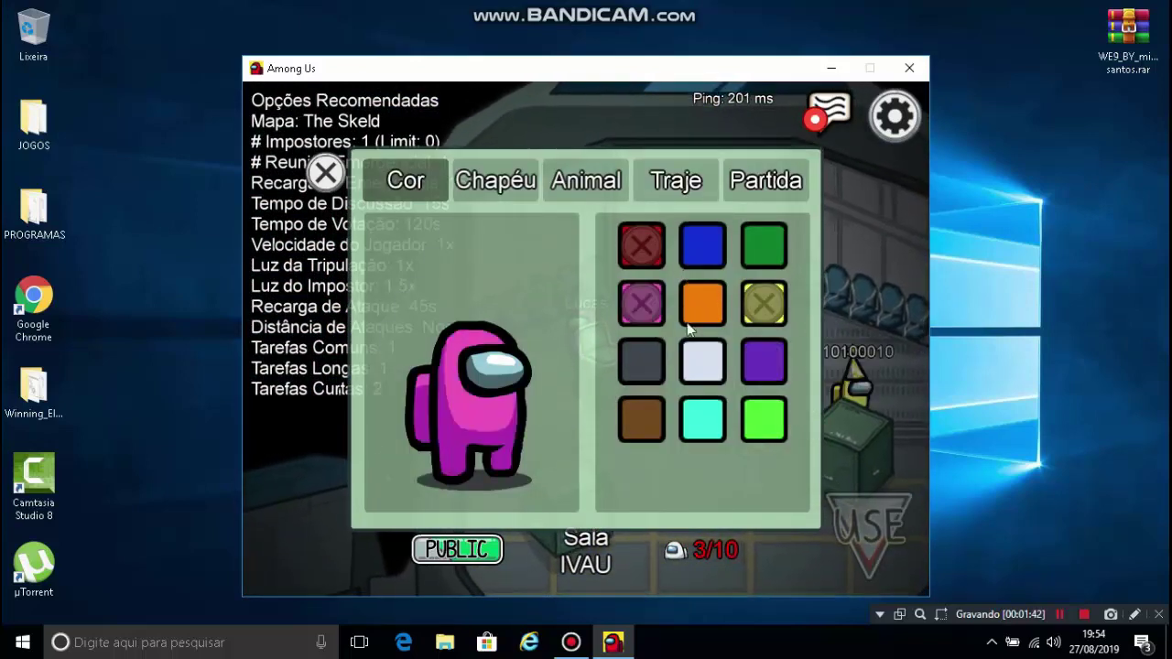
left_click(759, 356)
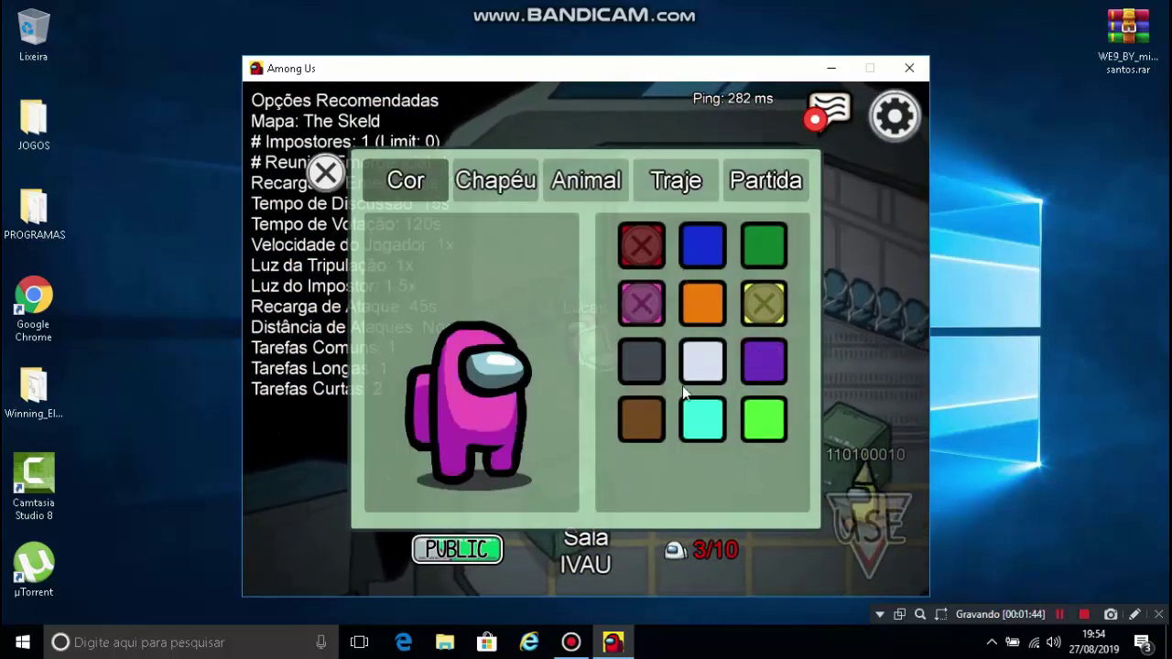
left_click(694, 418)
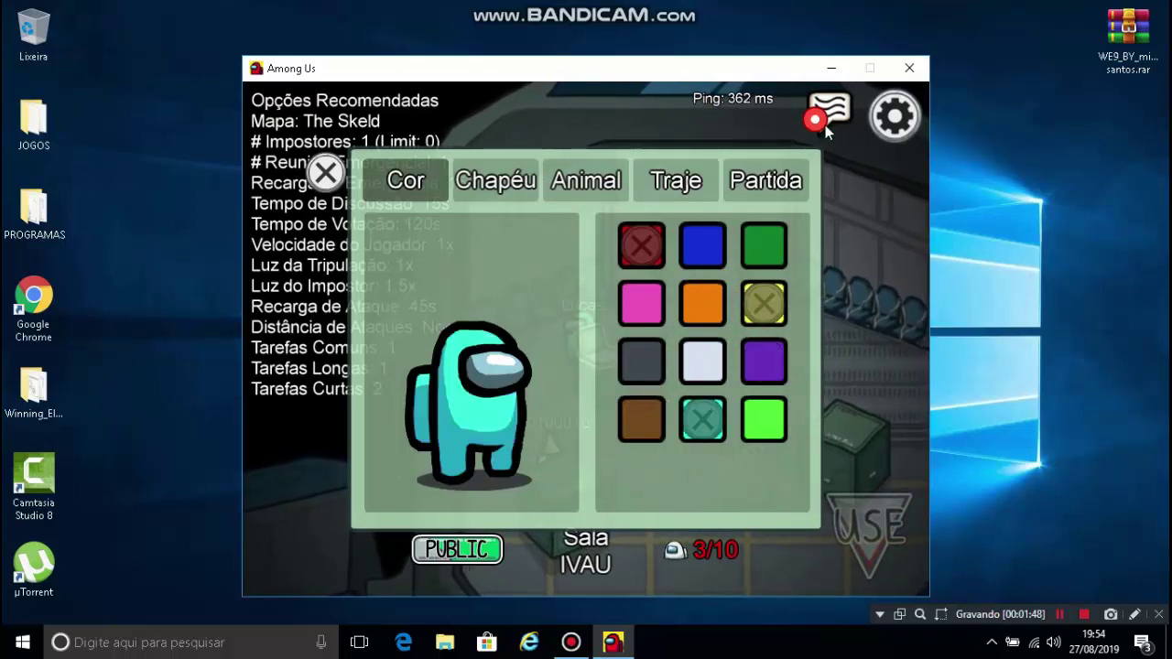
key("Escape")
Step: Walk the character around the lobby past the crates and up to the row of seats beyond the door
key("s")
key("d")
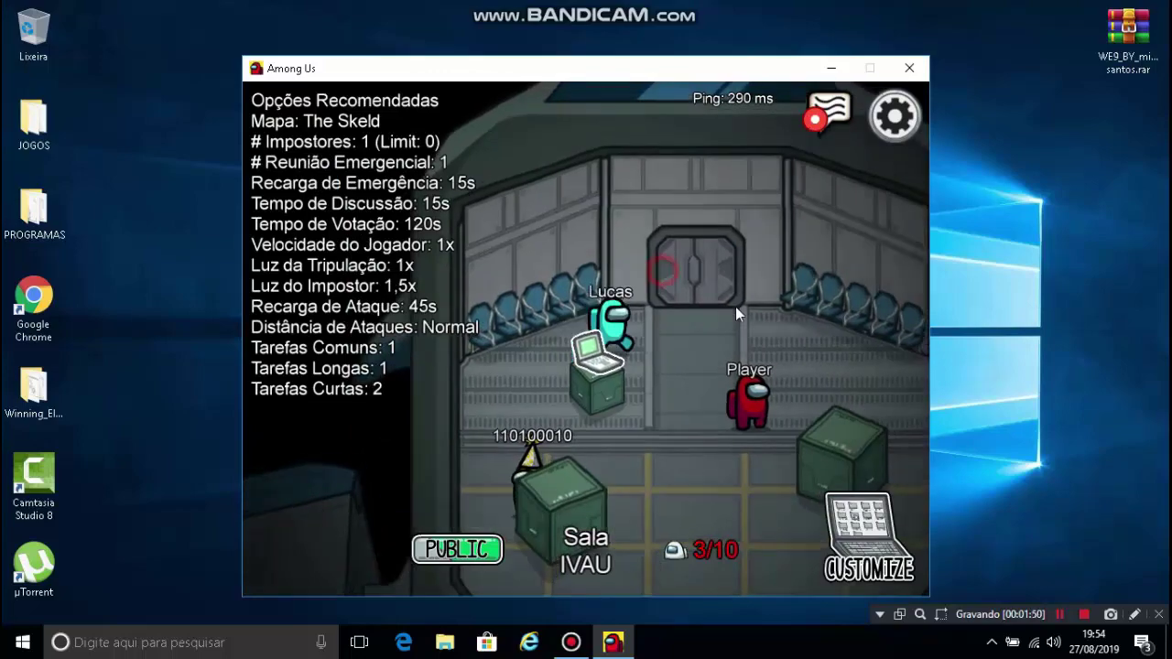
key("a")
key("s")
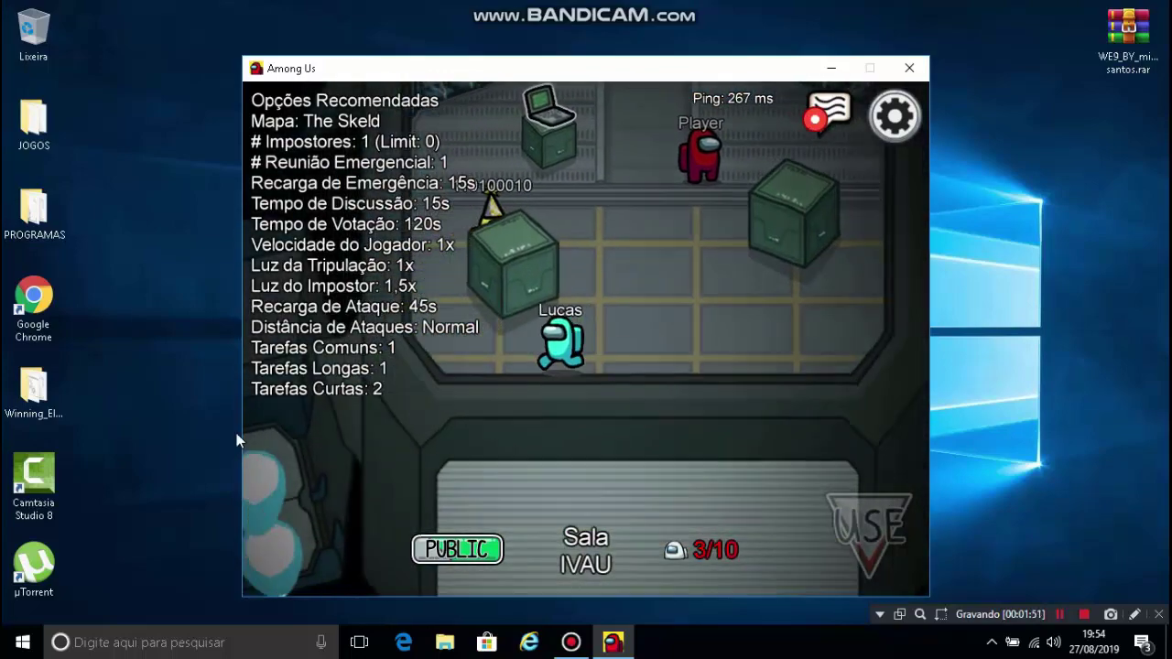
key("d")
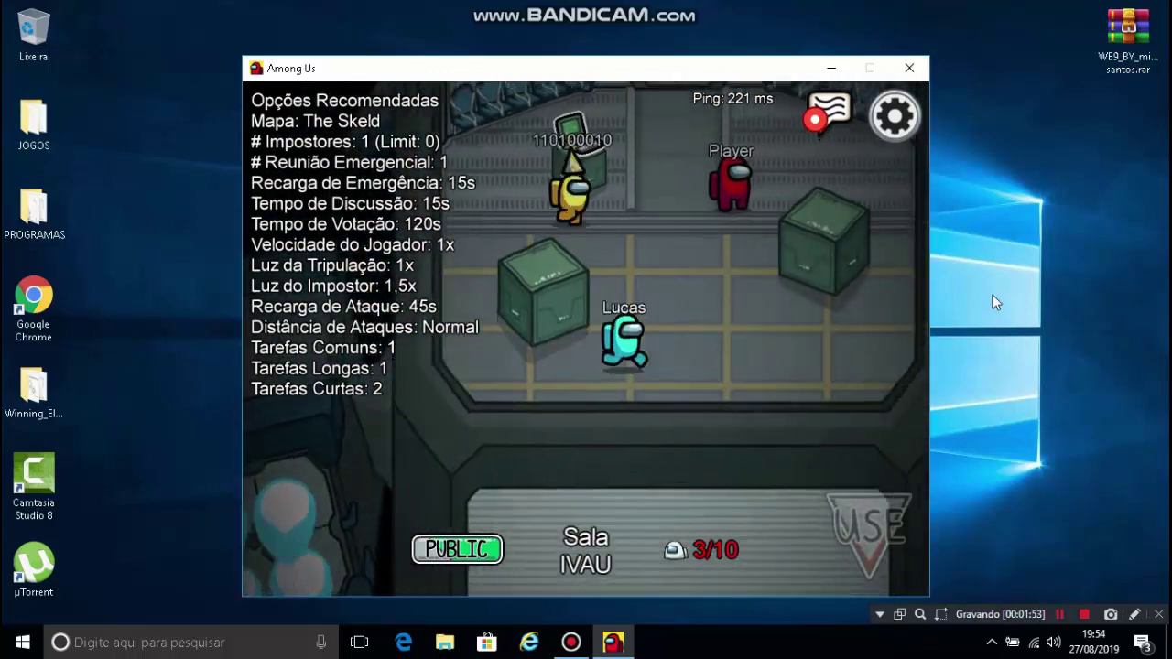
key("w")
key("d")
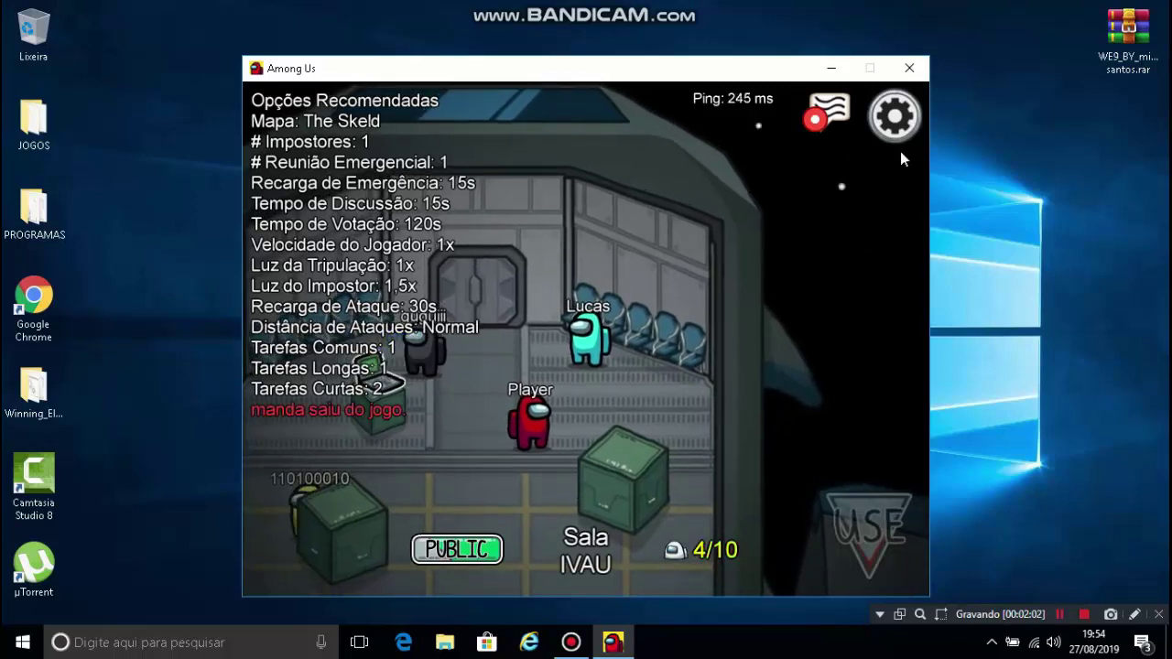
Step: Leave the online match and return to the game's main menu
left_click(895, 116)
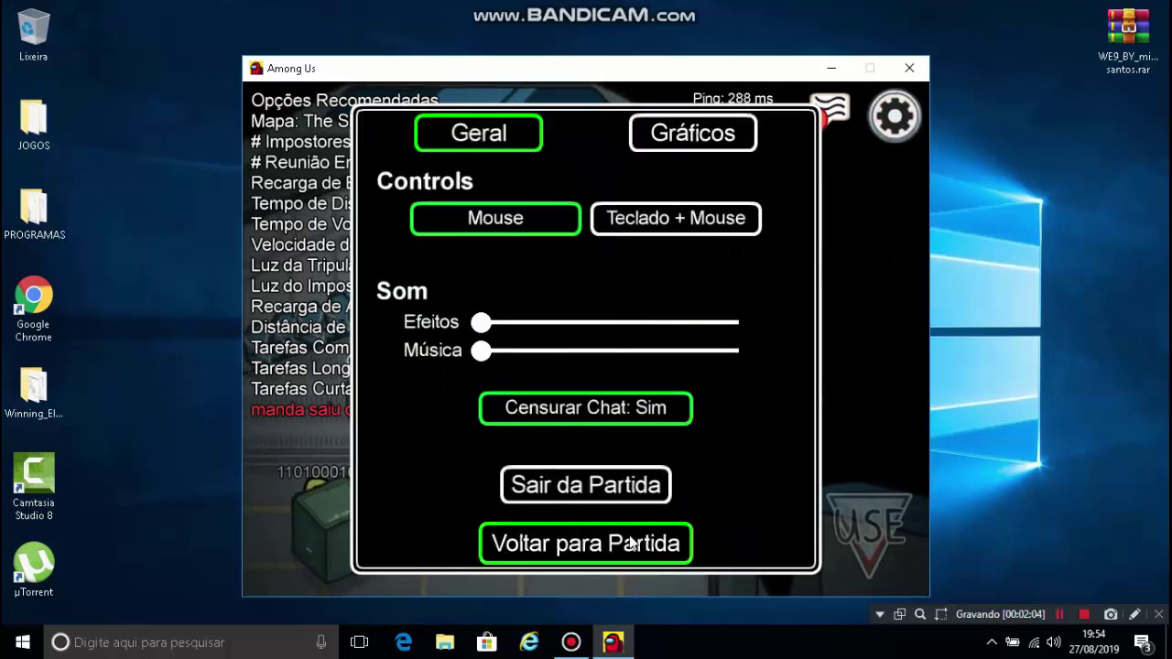
left_click(641, 485)
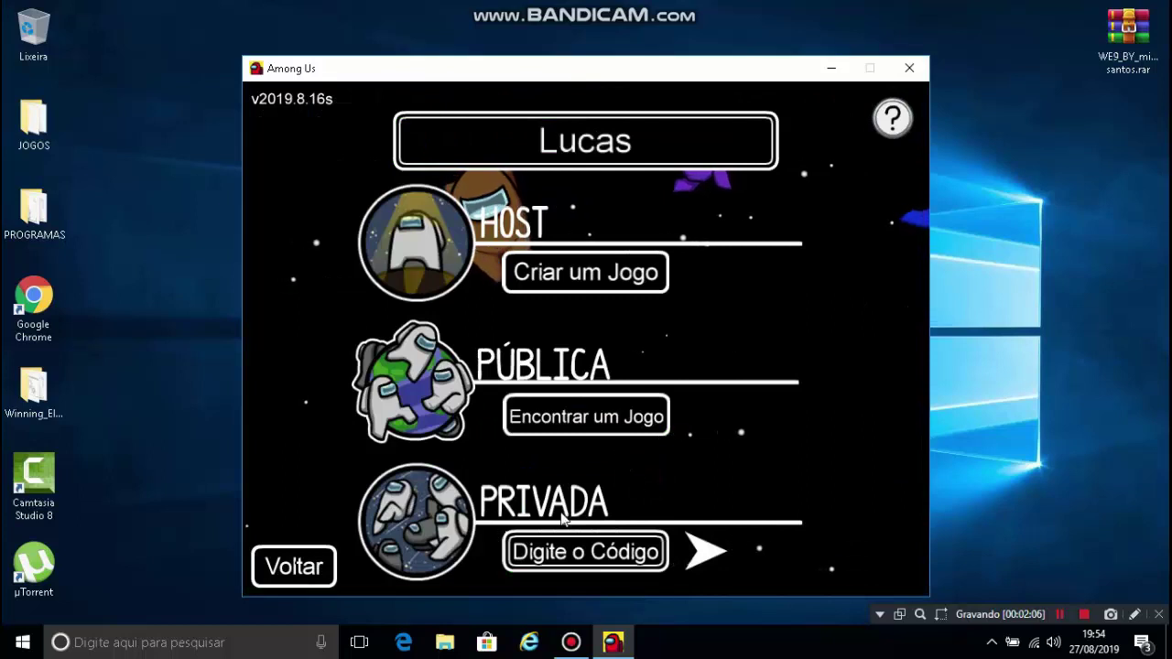
left_click(316, 570)
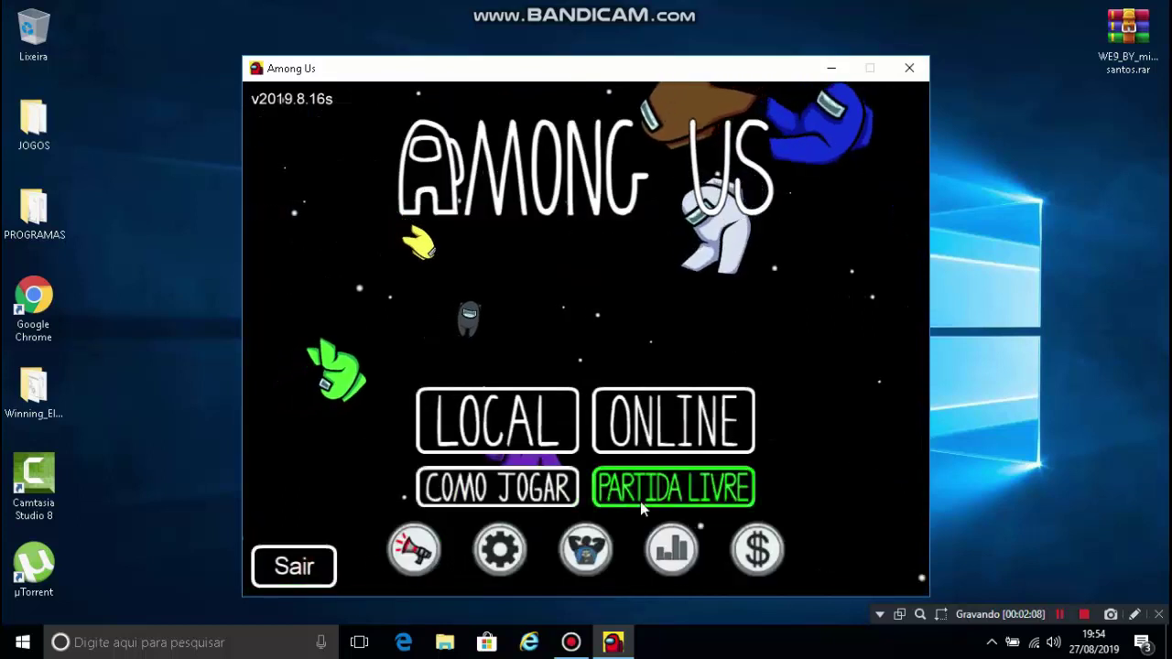